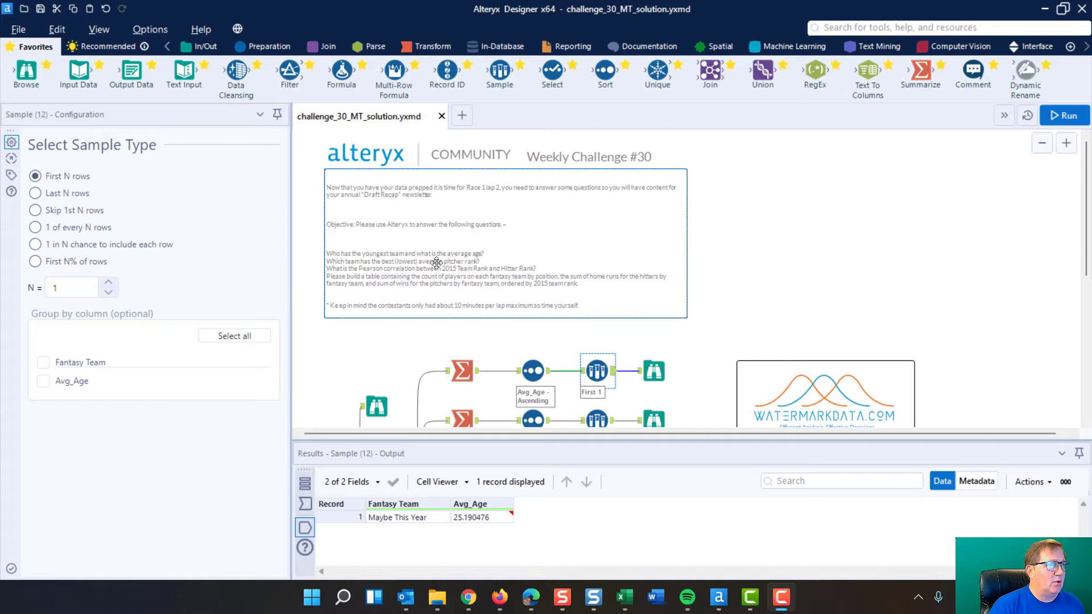
Read the challenge questions in the comment and review the layout of the existing workflow
{"action": "scroll", "coordinate": [397, 256], "scroll_direction": "up", "scroll_amount": 3}
{"action": "scroll", "coordinate": [405, 264], "scroll_direction": "down", "scroll_amount": 1}
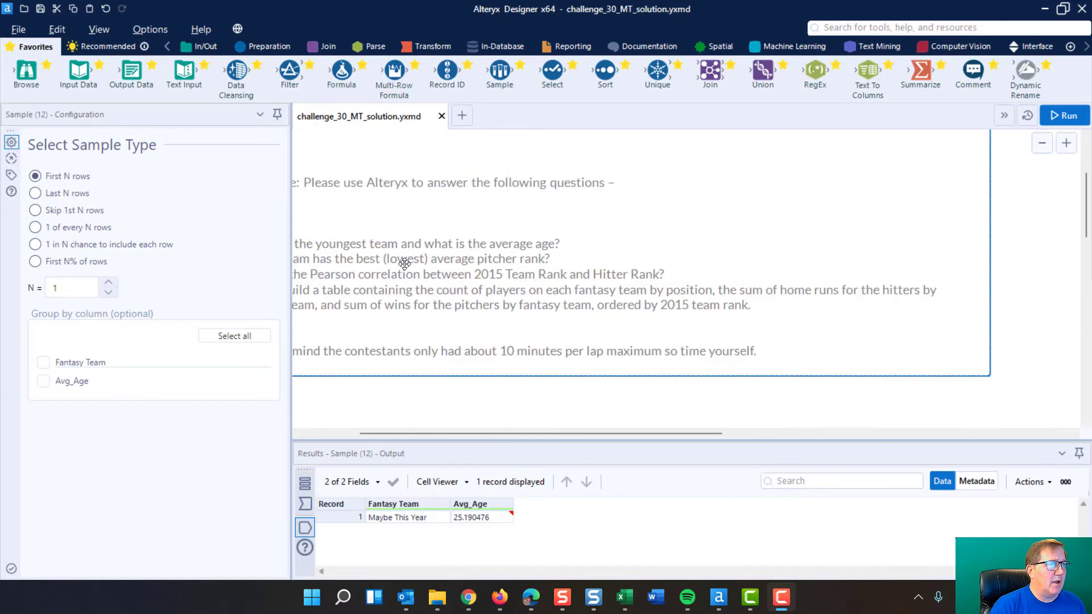
{"action": "left_click_drag", "start_coordinate": [530, 434], "coordinate": [475, 433]}
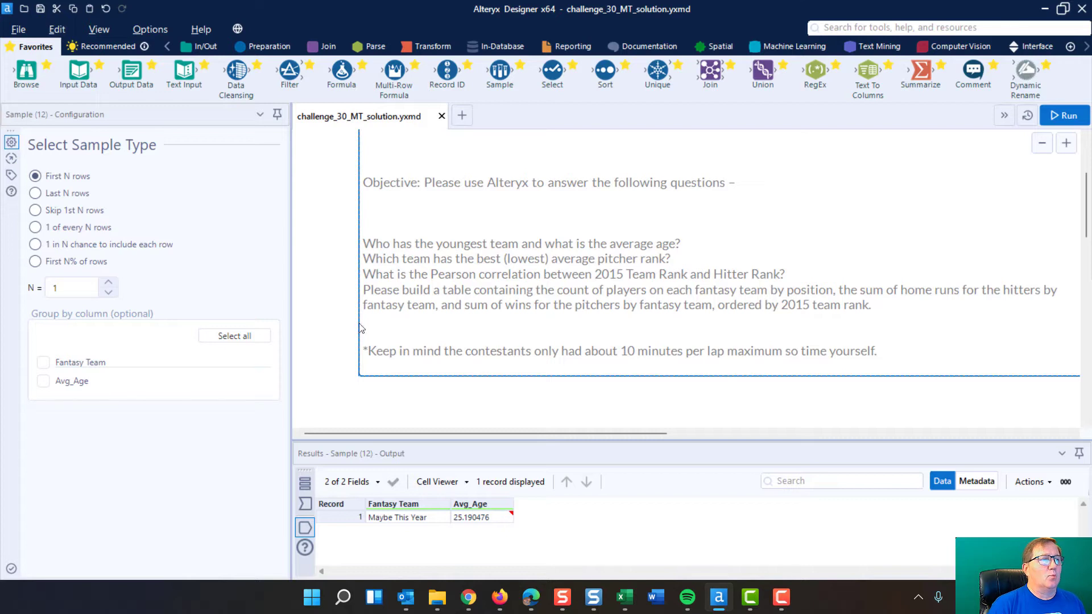
{"action": "scroll", "coordinate": [723, 230], "scroll_direction": "down", "scroll_amount": 2}
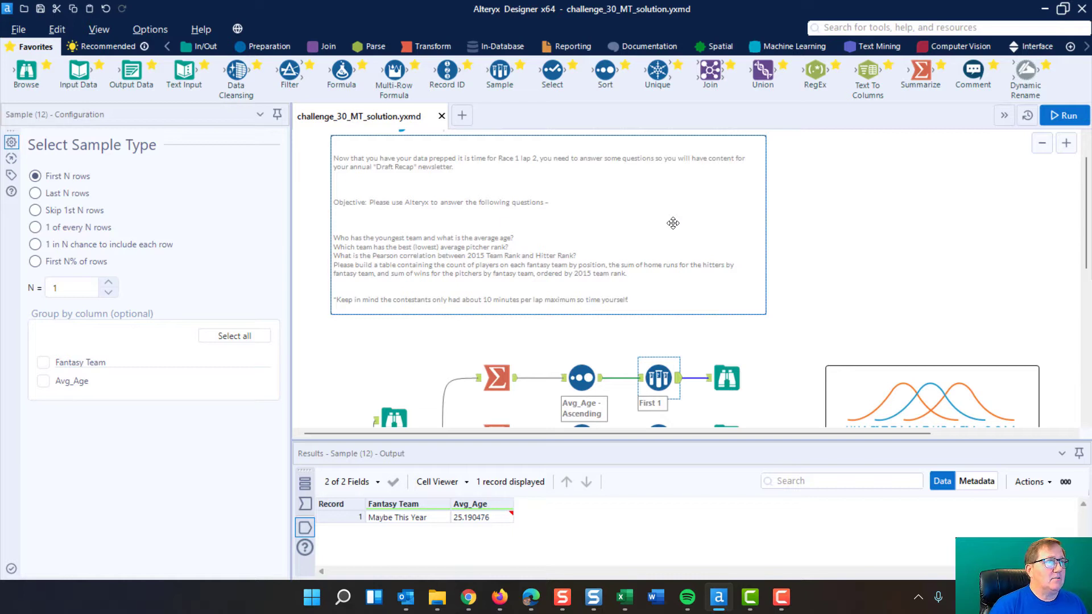
{"action": "scroll", "coordinate": [778, 211], "scroll_direction": "down", "scroll_amount": 3}
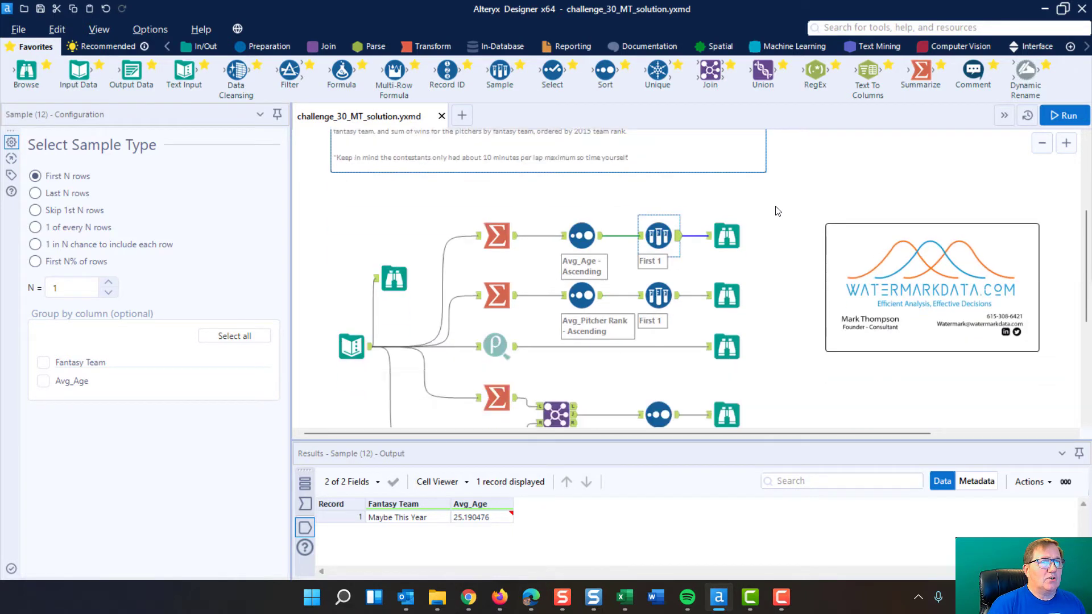
{"action": "scroll", "coordinate": [778, 211], "scroll_direction": "down", "scroll_amount": 2}
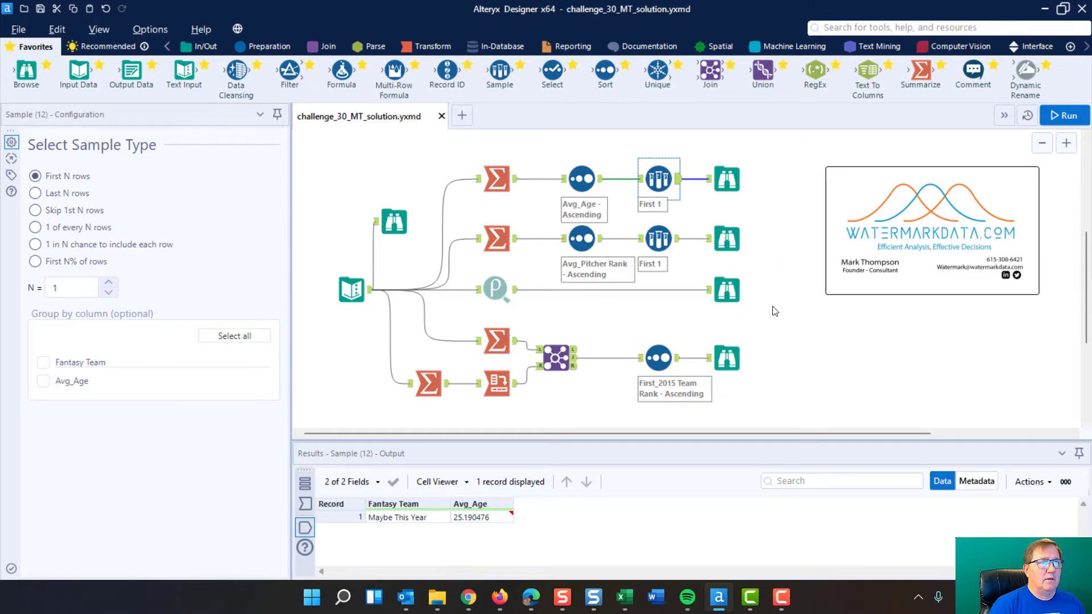
{"action": "scroll", "coordinate": [775, 311], "scroll_direction": "up", "scroll_amount": 4}
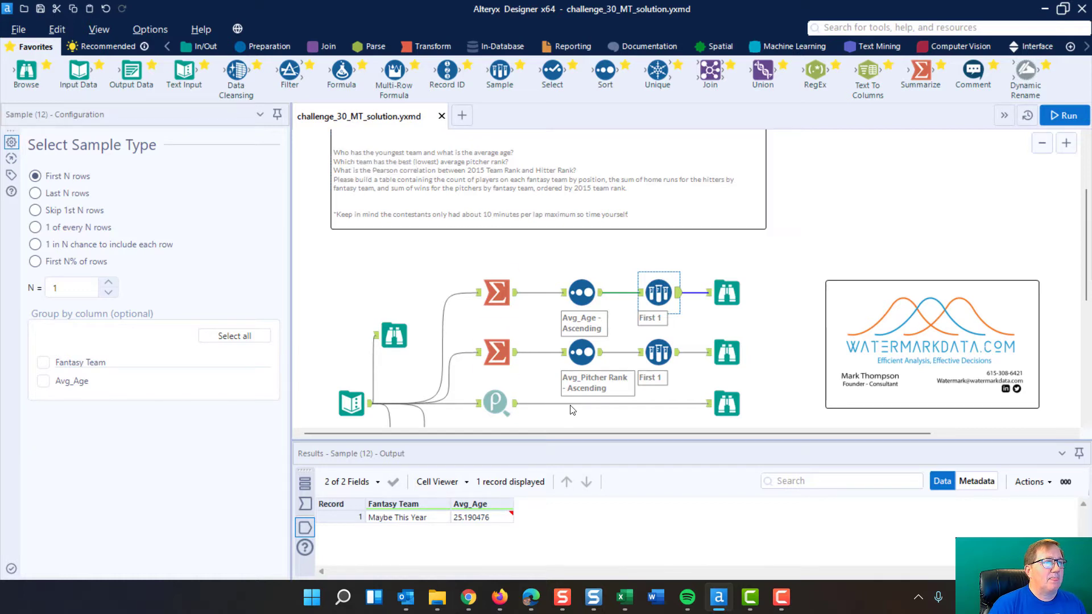
{"action": "scroll", "coordinate": [754, 263], "scroll_direction": "down", "scroll_amount": 3}
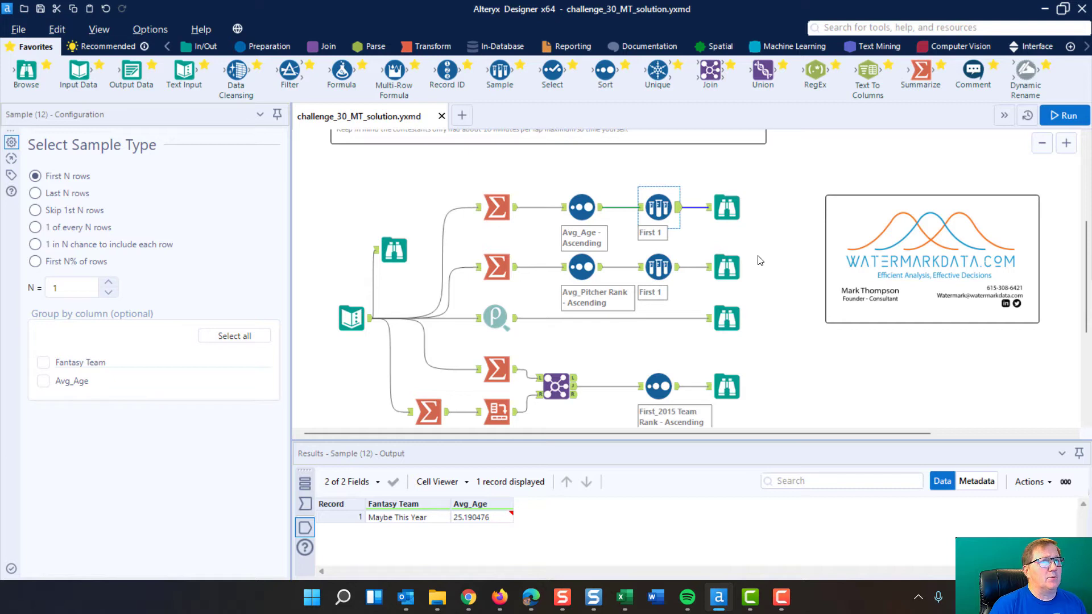
{"action": "scroll", "coordinate": [756, 260], "scroll_direction": "down", "scroll_amount": 1}
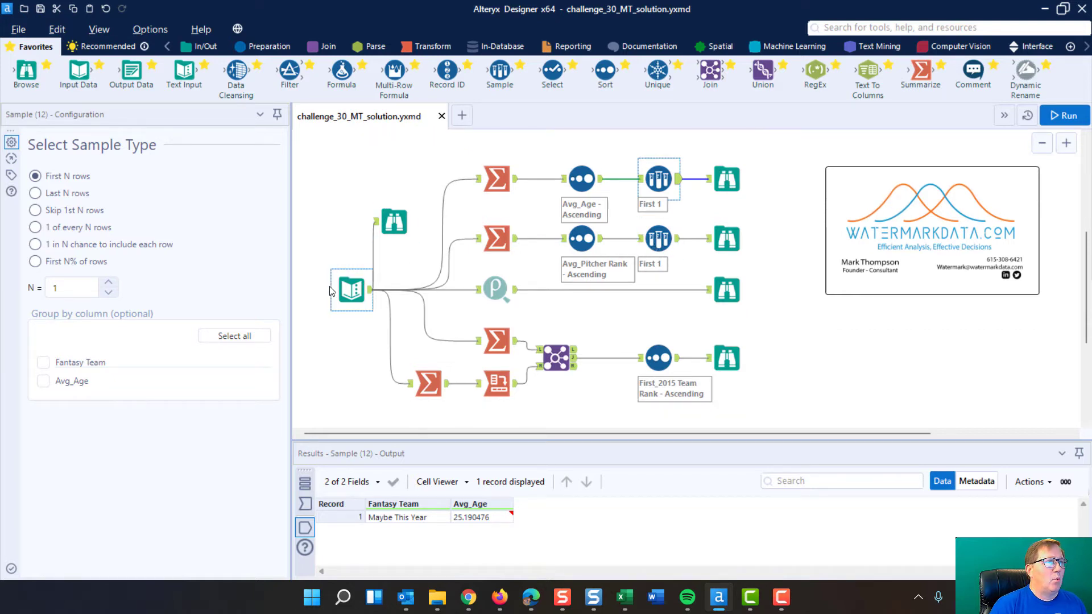
{"action": "scroll", "coordinate": [406, 206], "scroll_direction": "up", "scroll_amount": 4}
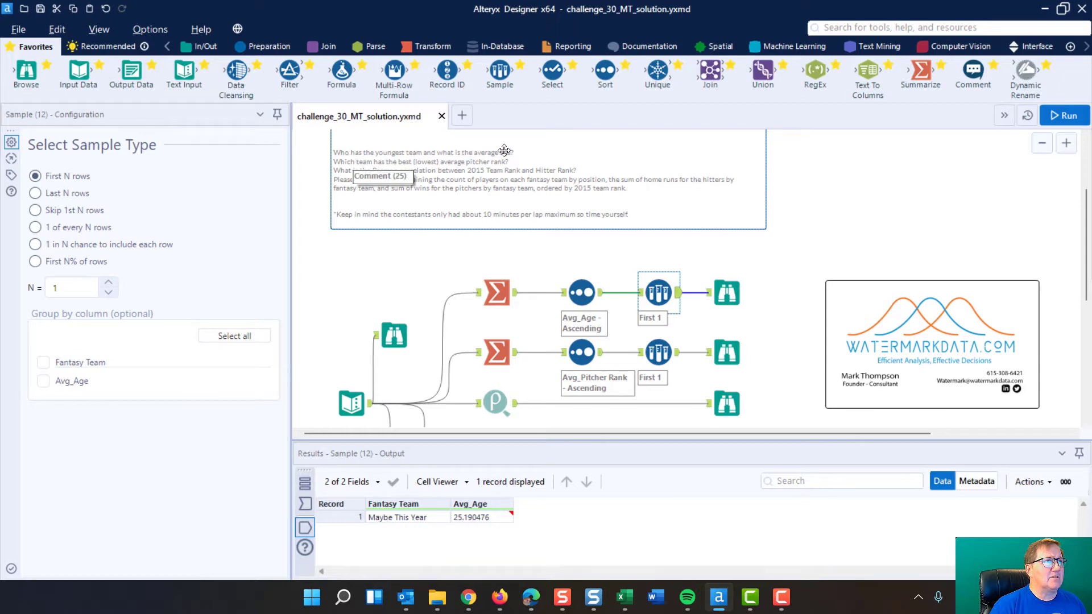
{"action": "scroll", "coordinate": [804, 210], "scroll_direction": "down", "scroll_amount": 3}
{"action": "scroll", "coordinate": [805, 209], "scroll_direction": "down", "scroll_amount": 1}
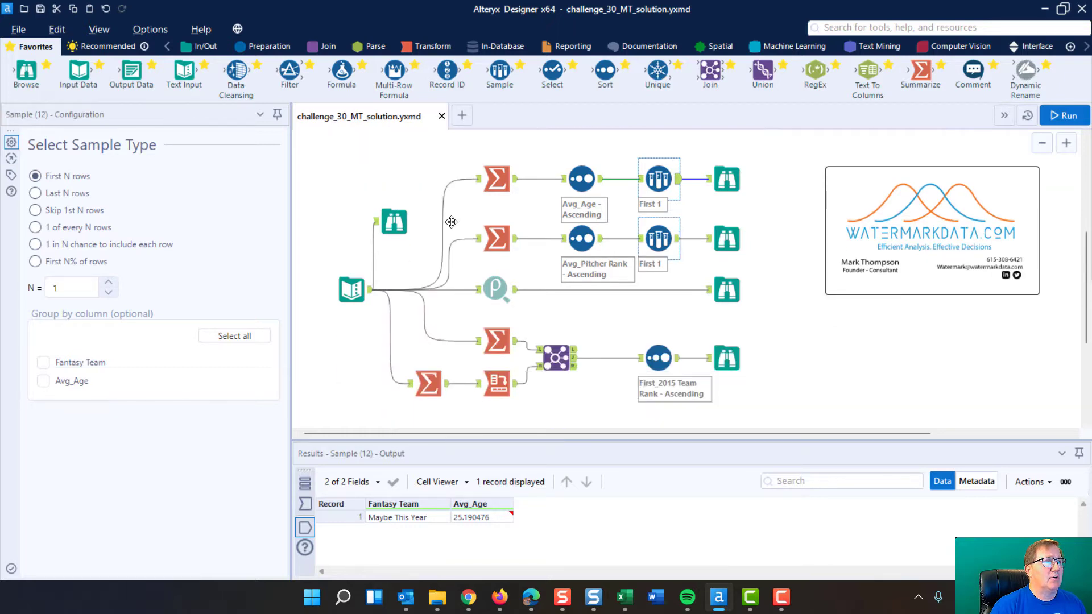
Inspect the Text Input tool's player data in an enlarged results grid
{"action": "left_click", "coordinate": [351, 290]}
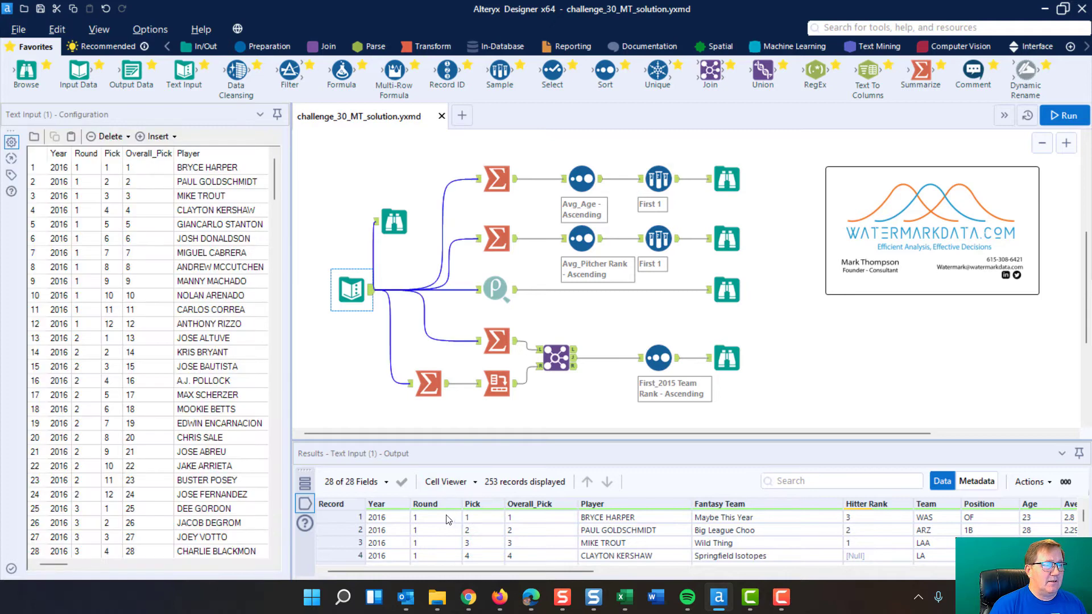
{"action": "left_click_drag", "start_coordinate": [489, 441], "coordinate": [490, 209]}
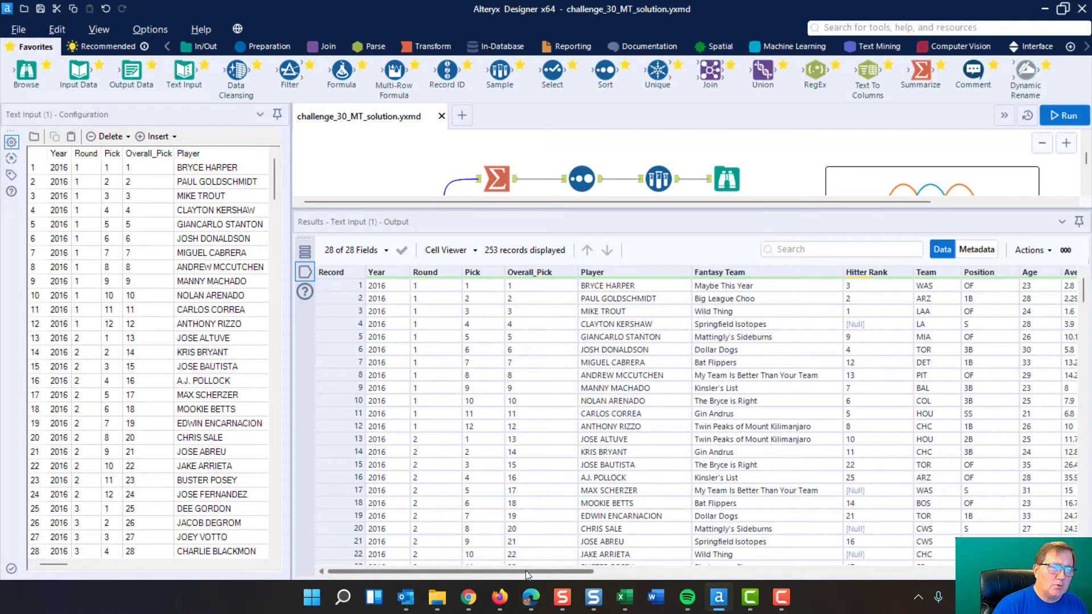
{"action": "left_click_drag", "start_coordinate": [525, 571], "coordinate": [485, 568]}
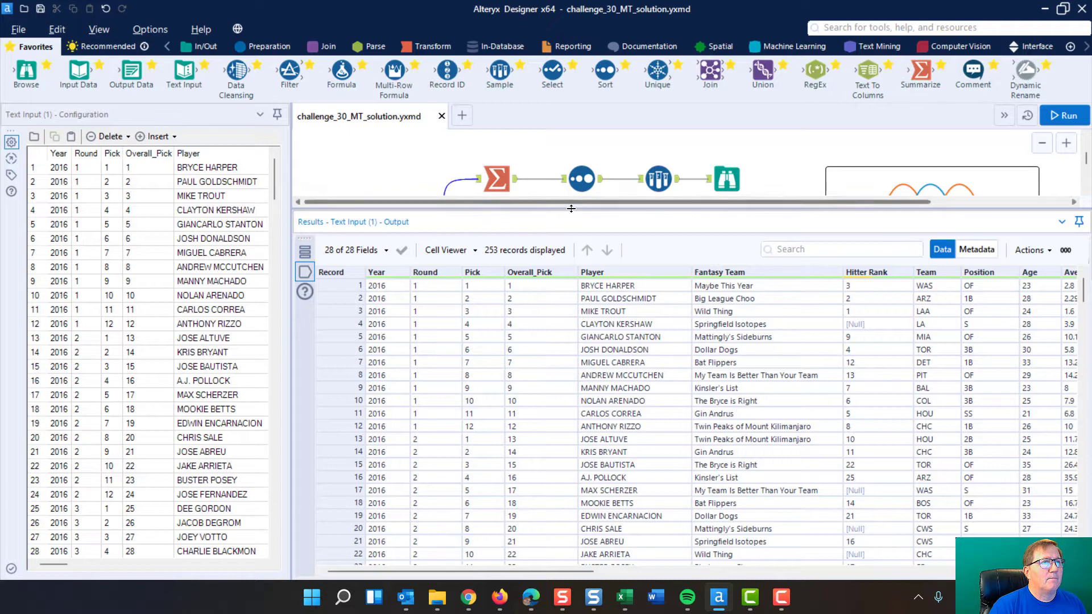
{"action": "left_click_drag", "start_coordinate": [571, 206], "coordinate": [542, 435]}
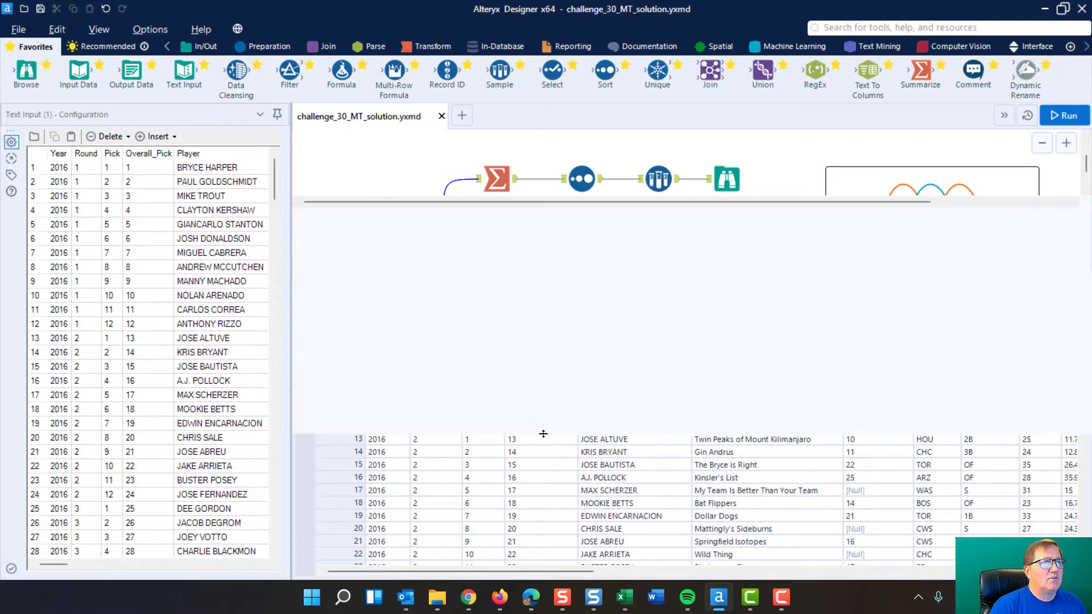
Remove both actions from the first Summarize tool's configuration
{"action": "left_click", "coordinate": [495, 181]}
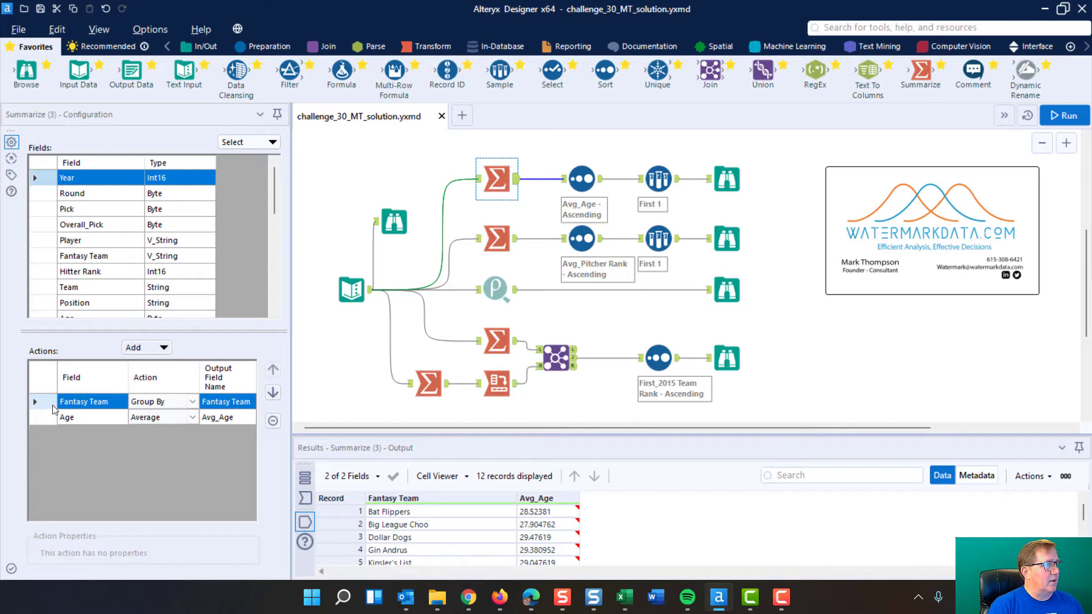
{"action": "left_click", "coordinate": [158, 418]}
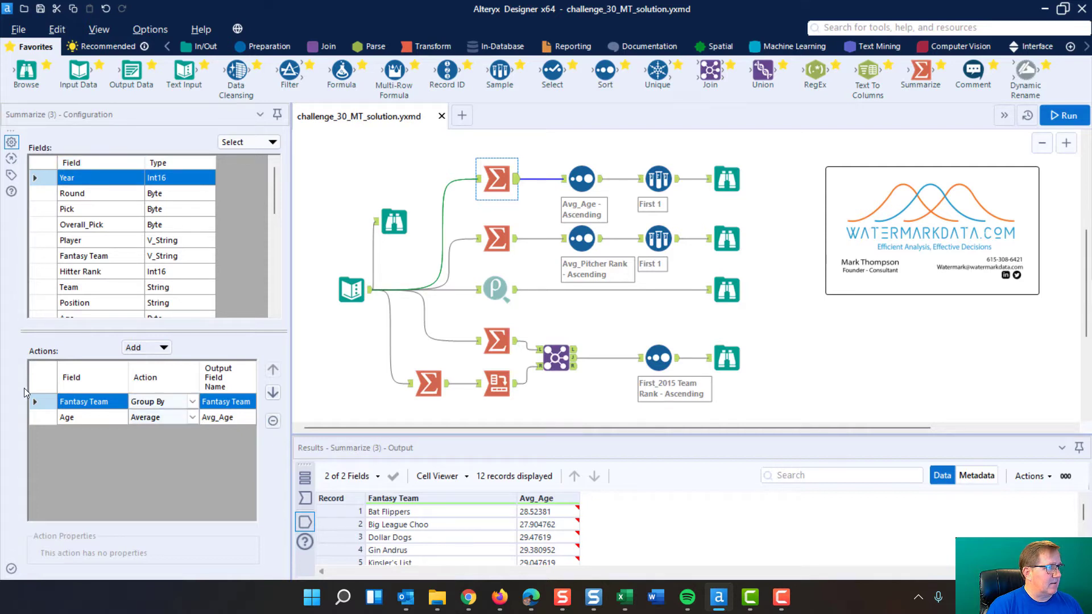
{"action": "left_click_drag", "start_coordinate": [50, 400], "coordinate": [49, 418]}
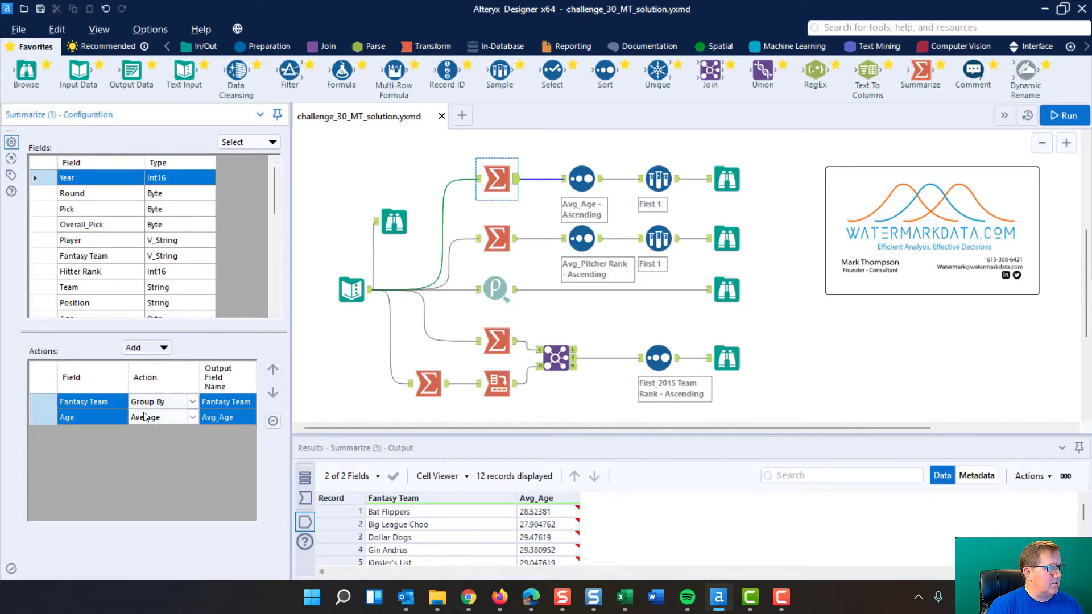
{"action": "left_click", "coordinate": [273, 421]}
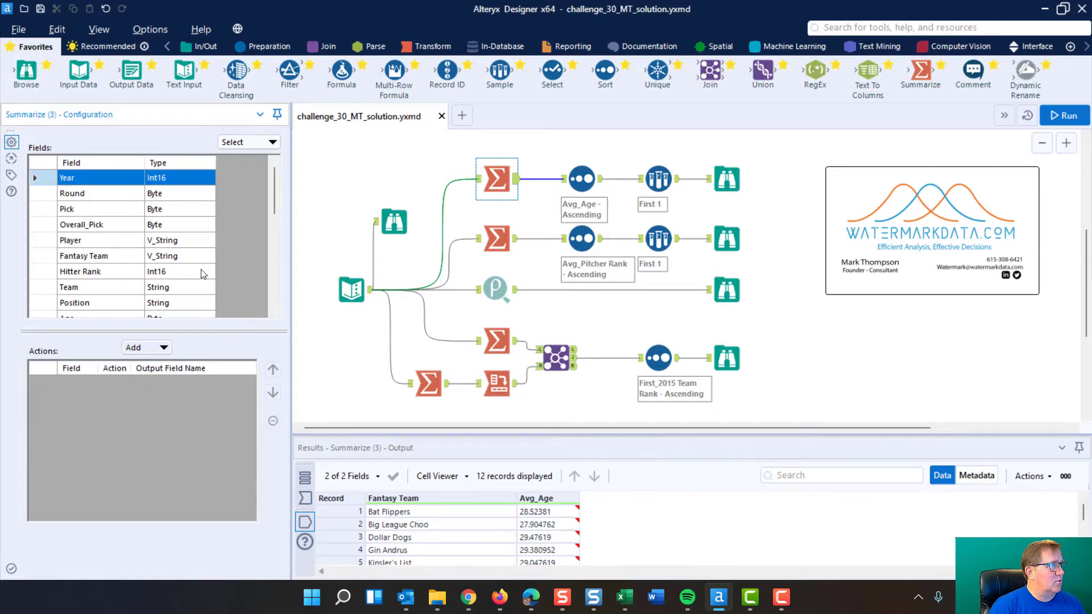
Set the Summarize tool to group by Fantasy Team and average Age, then run the workflow
{"action": "left_click", "coordinate": [42, 256]}
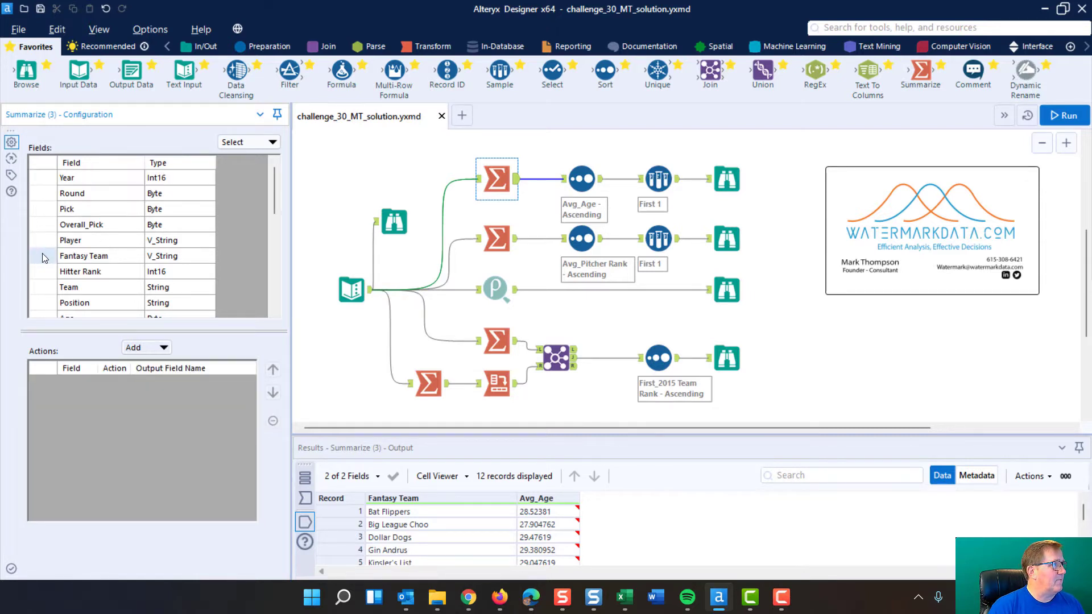
{"action": "left_click", "coordinate": [165, 348]}
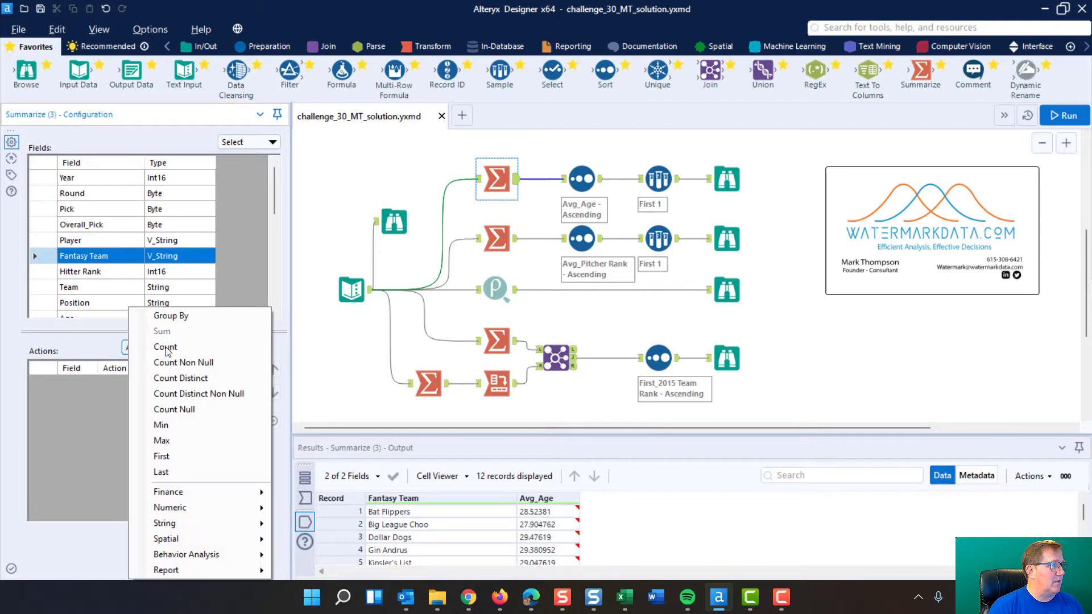
{"action": "left_click", "coordinate": [180, 315]}
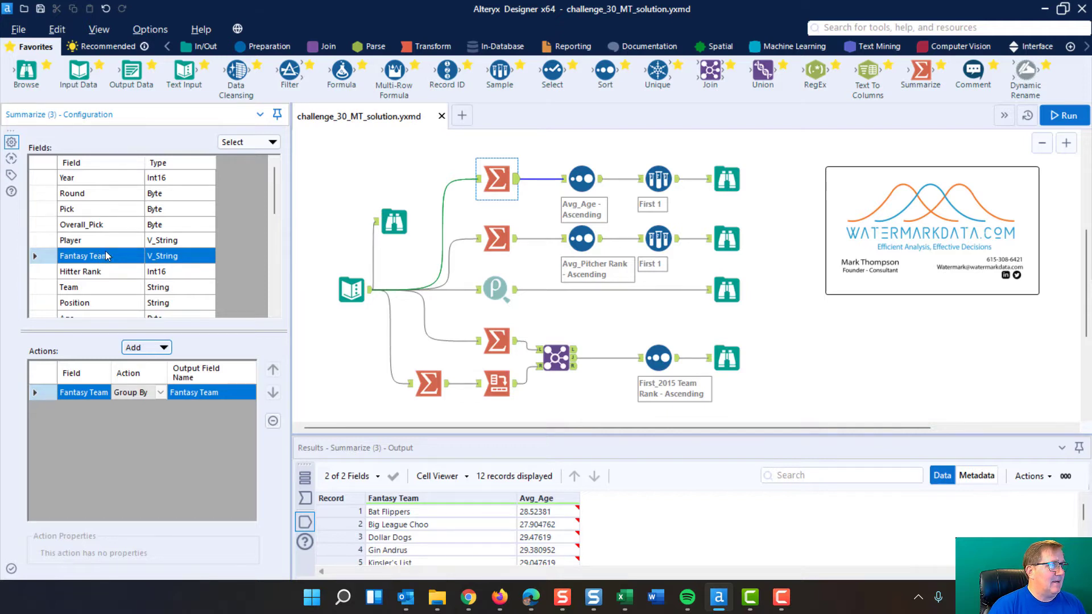
{"action": "scroll", "coordinate": [102, 260], "scroll_direction": "down", "scroll_amount": 3}
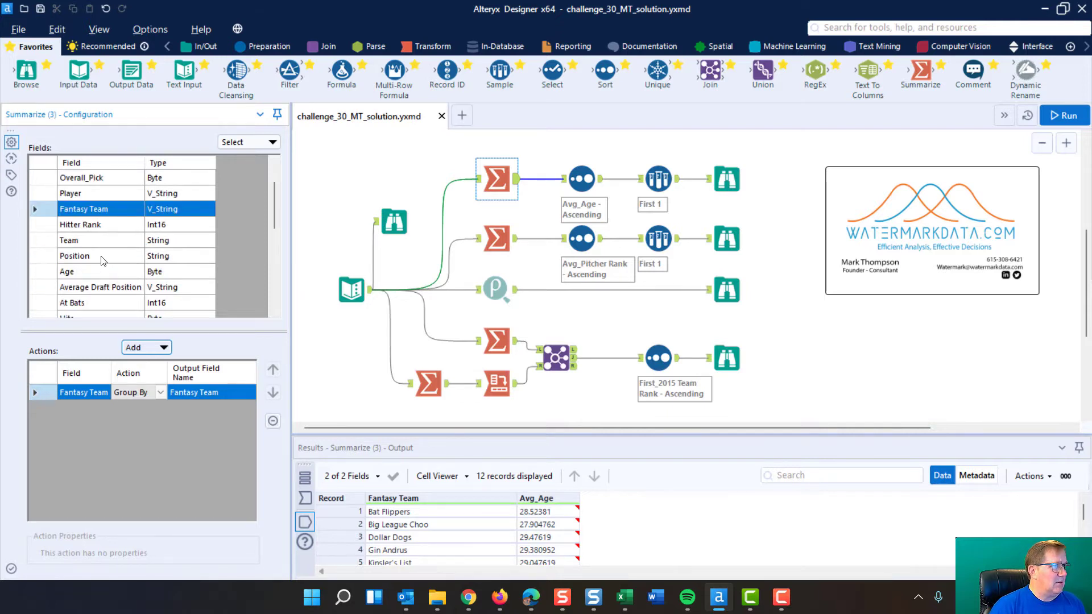
{"action": "scroll", "coordinate": [103, 260], "scroll_direction": "down", "scroll_amount": 3}
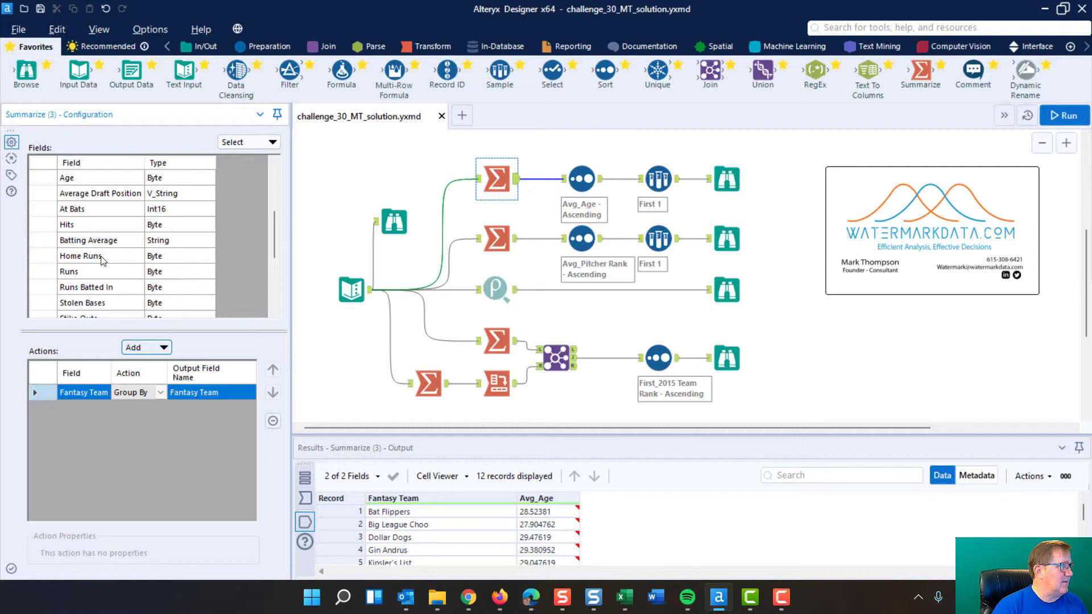
{"action": "scroll", "coordinate": [103, 260], "scroll_direction": "down", "scroll_amount": 1}
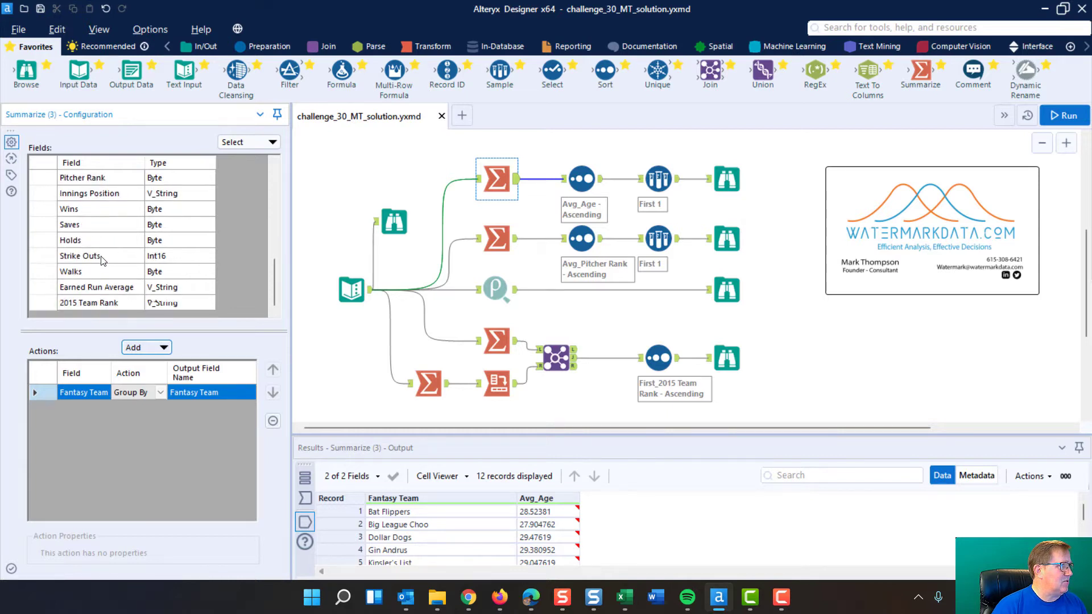
{"action": "scroll", "coordinate": [103, 260], "scroll_direction": "up", "scroll_amount": 6}
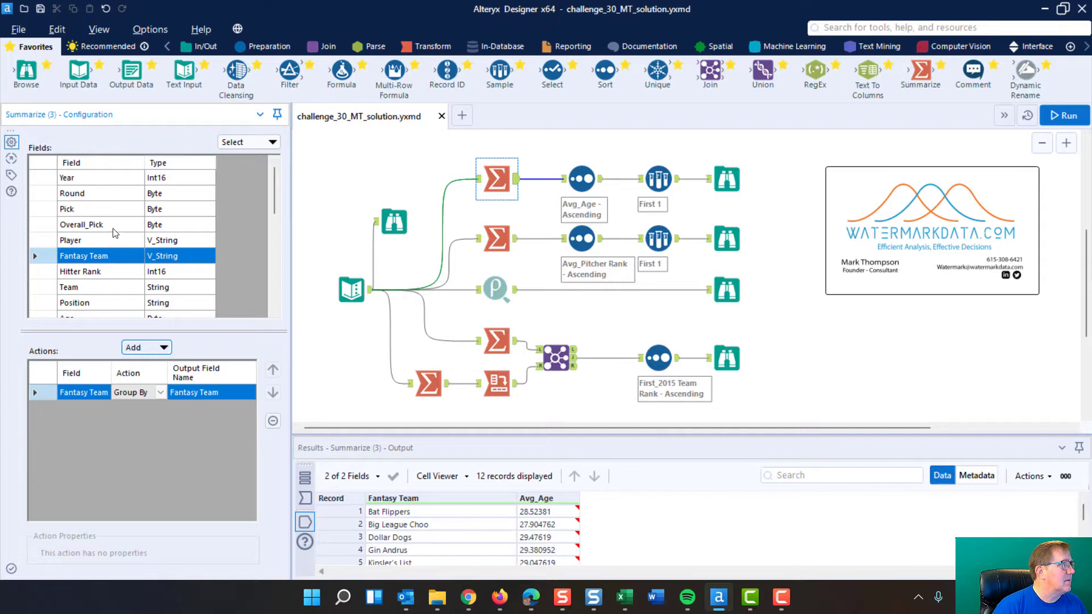
{"action": "scroll", "coordinate": [97, 224], "scroll_direction": "down", "scroll_amount": 1}
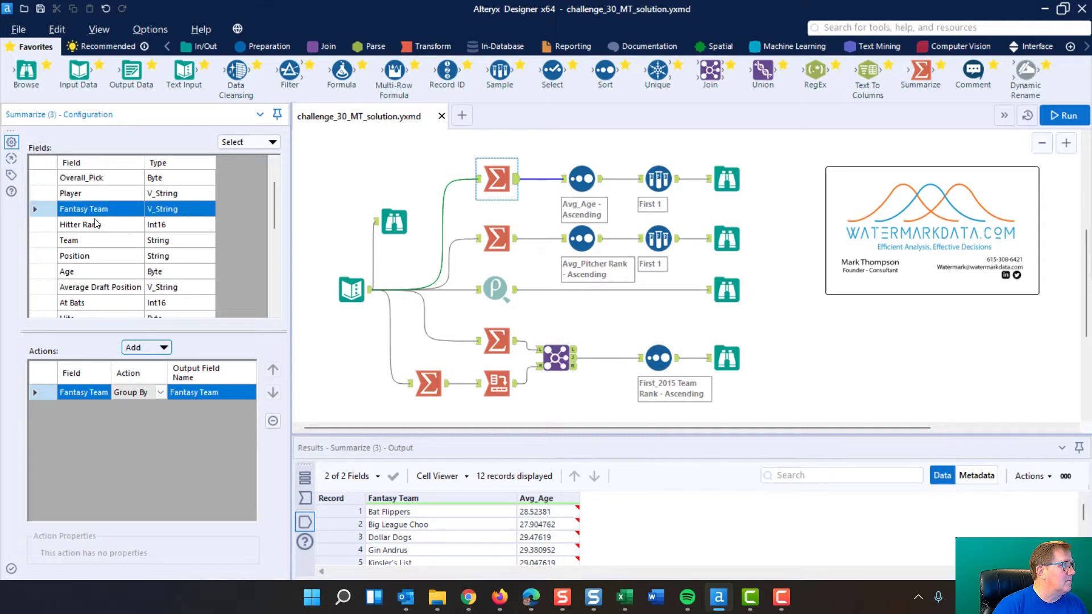
{"action": "left_click", "coordinate": [64, 272]}
{"action": "left_click", "coordinate": [163, 348]}
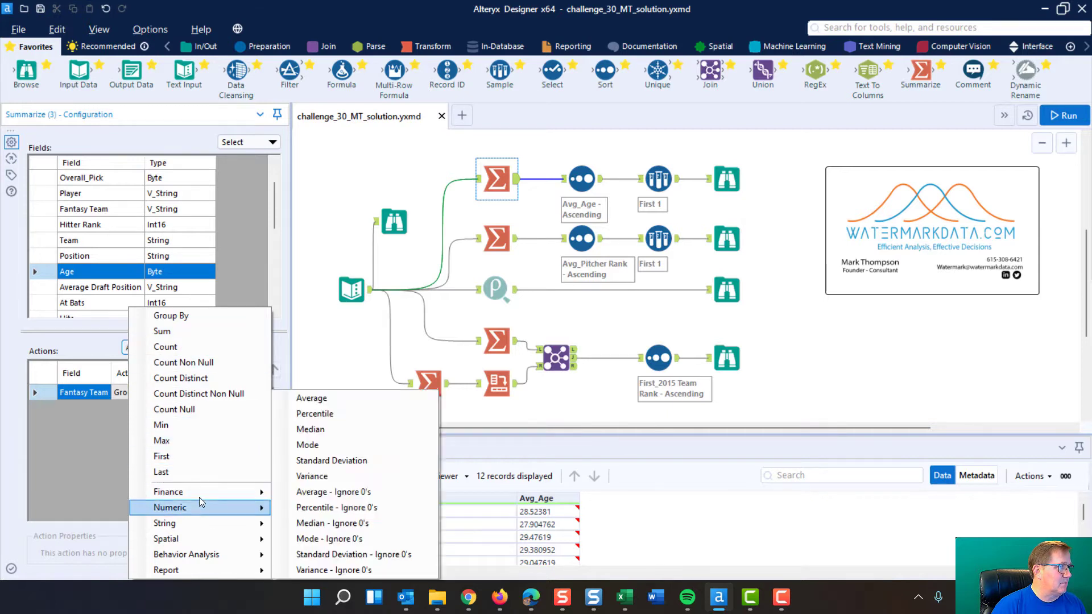
{"action": "mouse_move", "coordinate": [190, 512]}
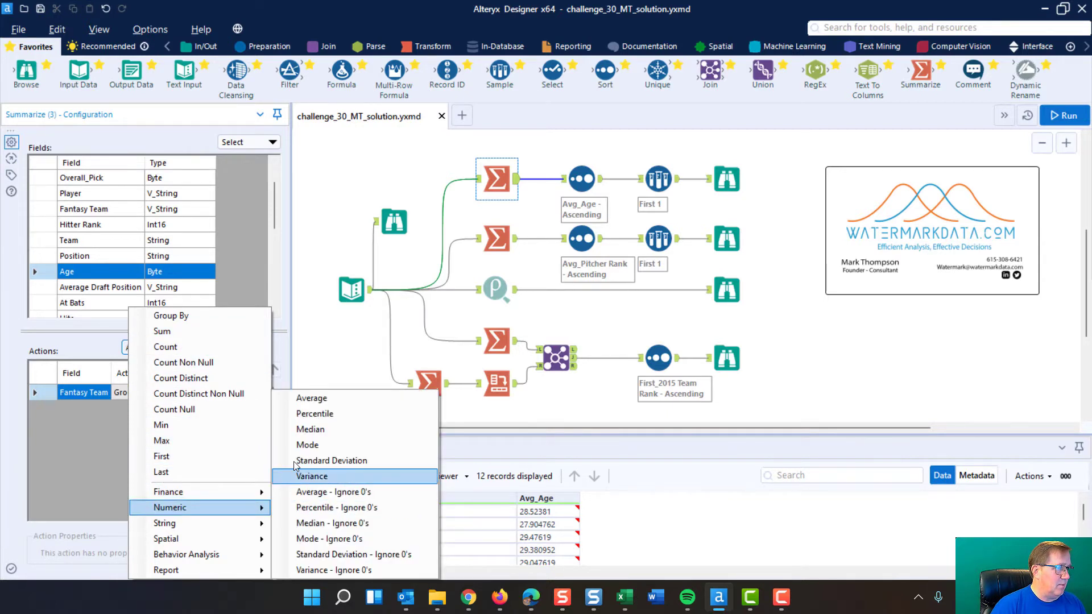
{"action": "left_click", "coordinate": [314, 402]}
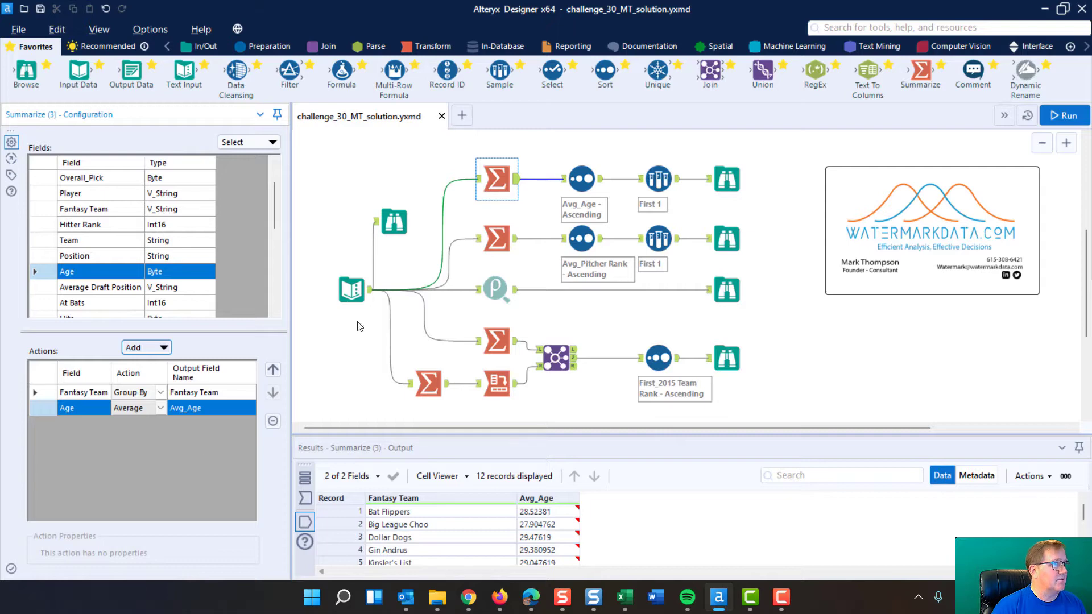
{"action": "left_click", "coordinate": [1063, 116]}
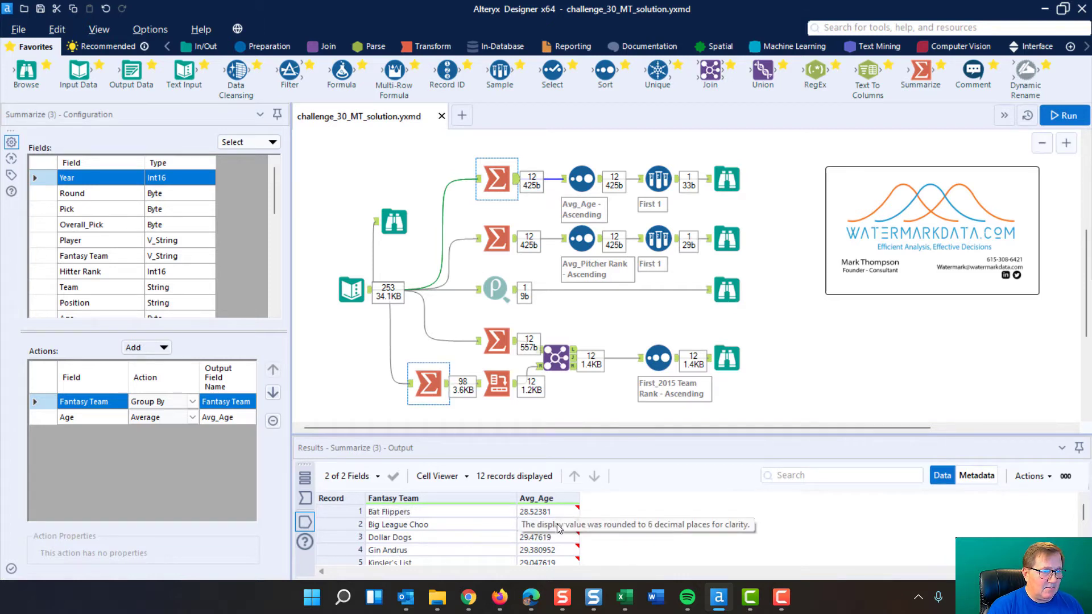
Examine the Sort tool's field and order settings and compare its output and input data
{"action": "left_click", "coordinate": [583, 178]}
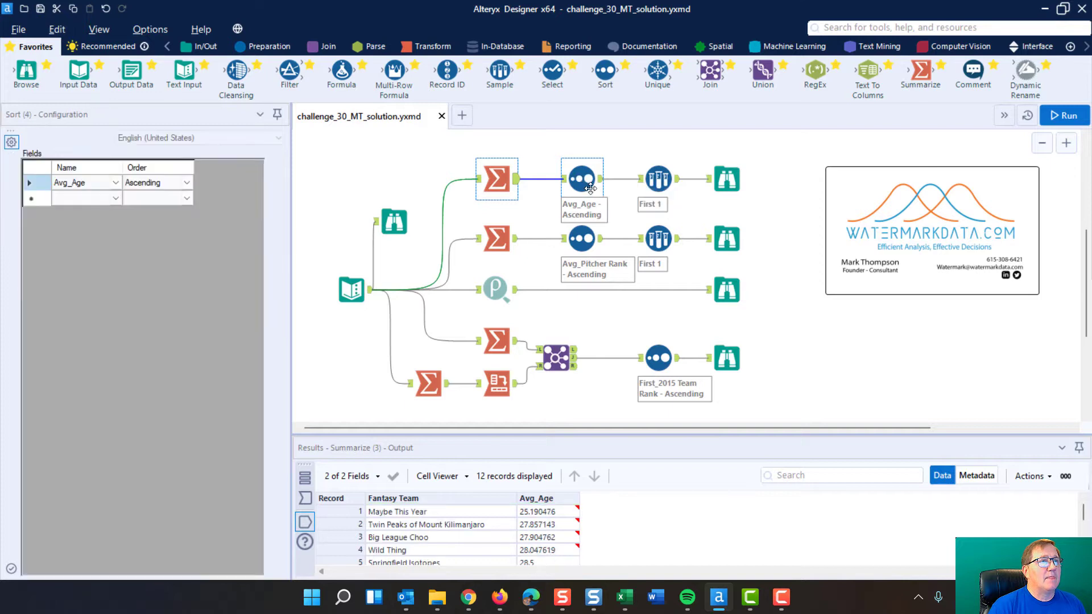
{"action": "left_click", "coordinate": [109, 184]}
{"action": "left_click", "coordinate": [116, 186]}
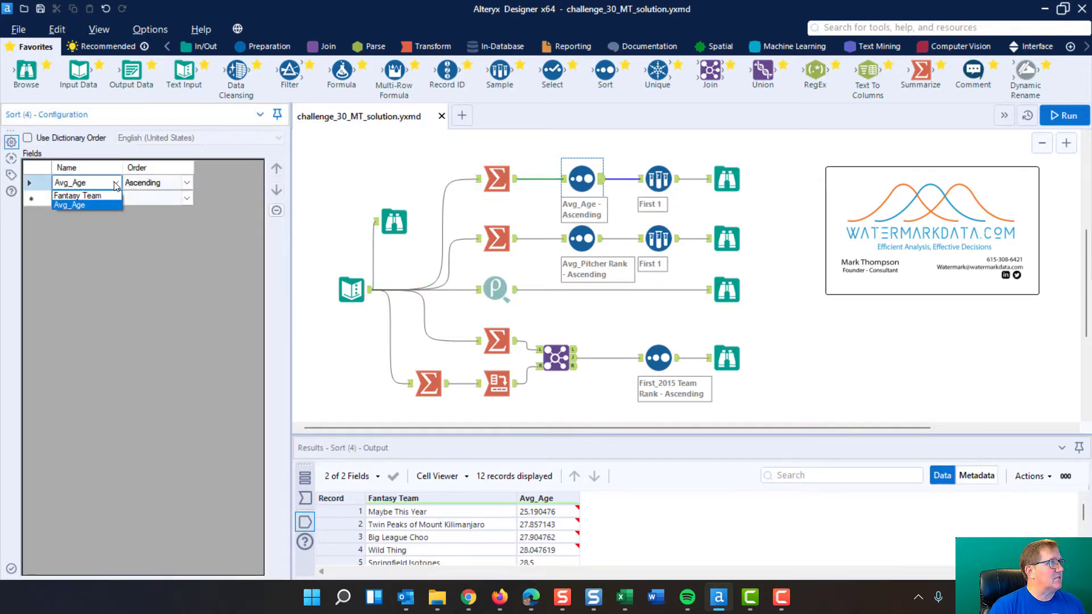
{"action": "left_click", "coordinate": [187, 187]}
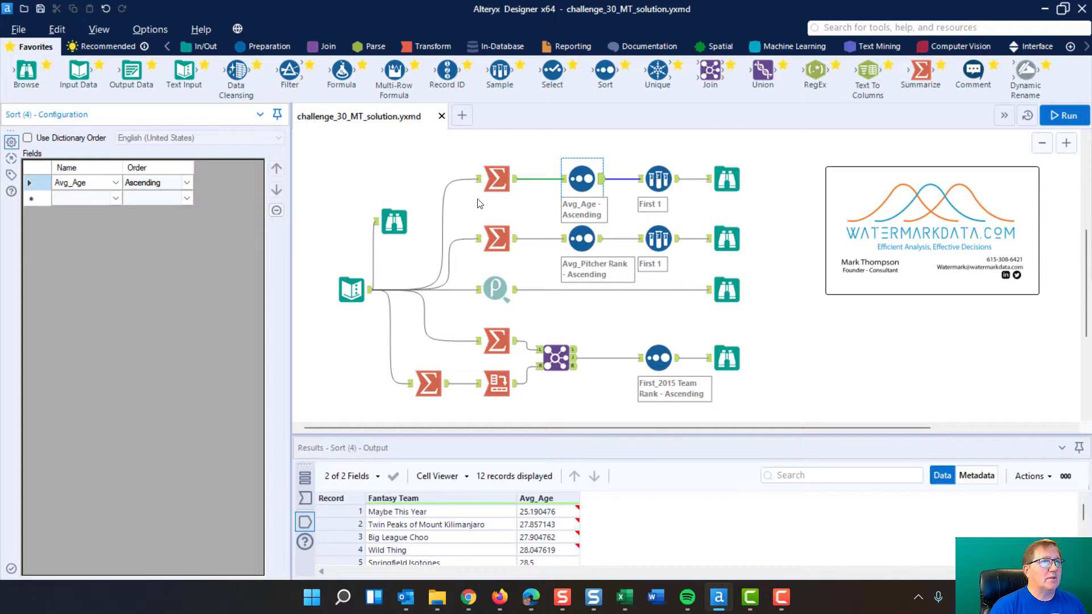
{"action": "left_click", "coordinate": [601, 182]}
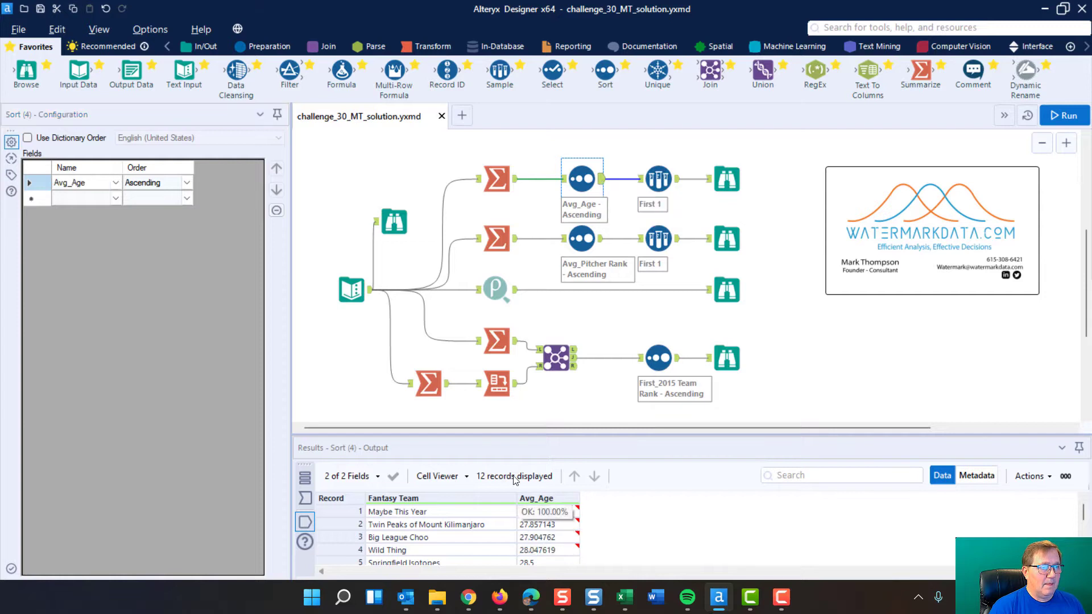
{"action": "left_click", "coordinate": [564, 181]}
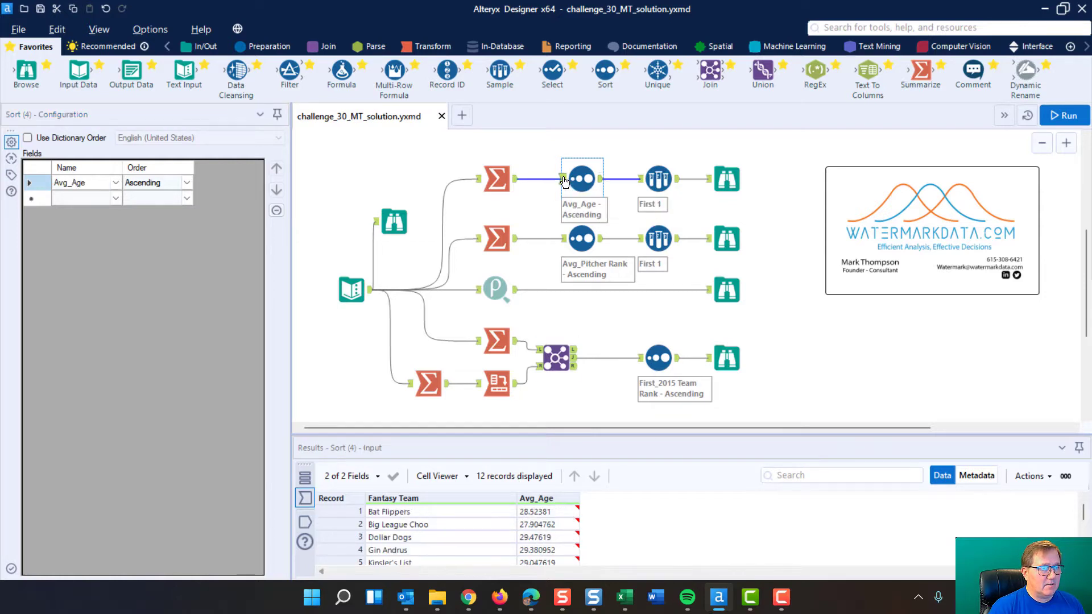
Set the Sample tool after the age sort to return the first 5 rows, run the workflow, and view the browse result
{"action": "left_click", "coordinate": [602, 181]}
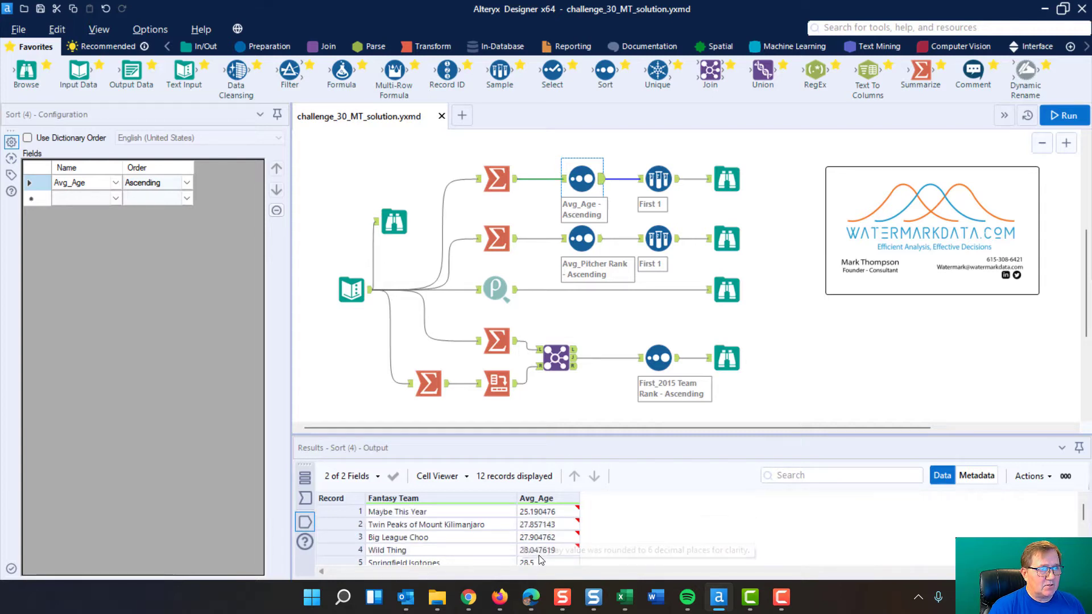
{"action": "left_click", "coordinate": [659, 177]}
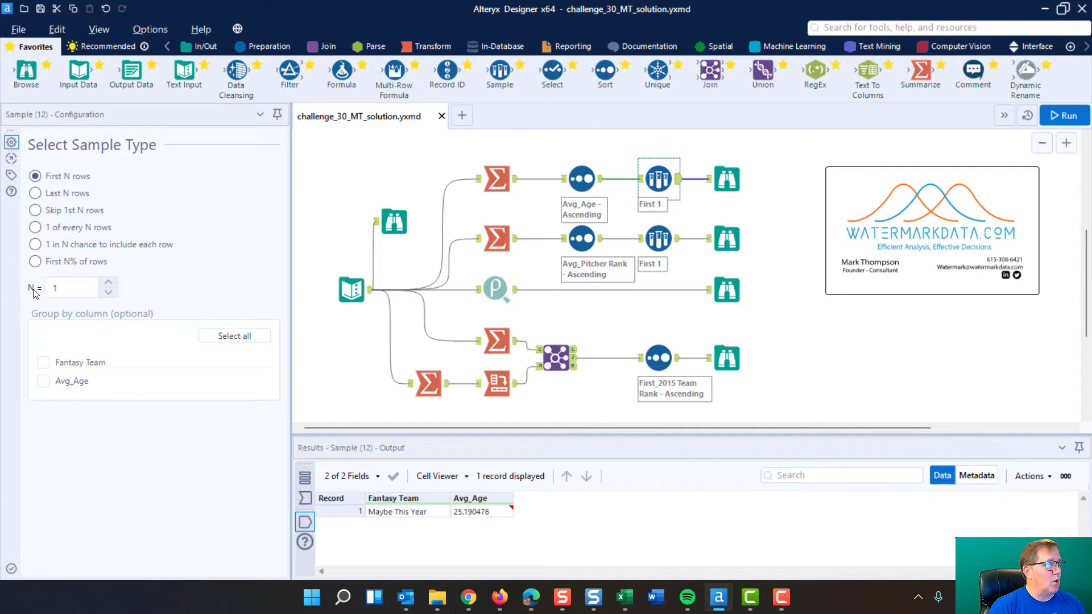
{"action": "left_click", "coordinate": [108, 283]}
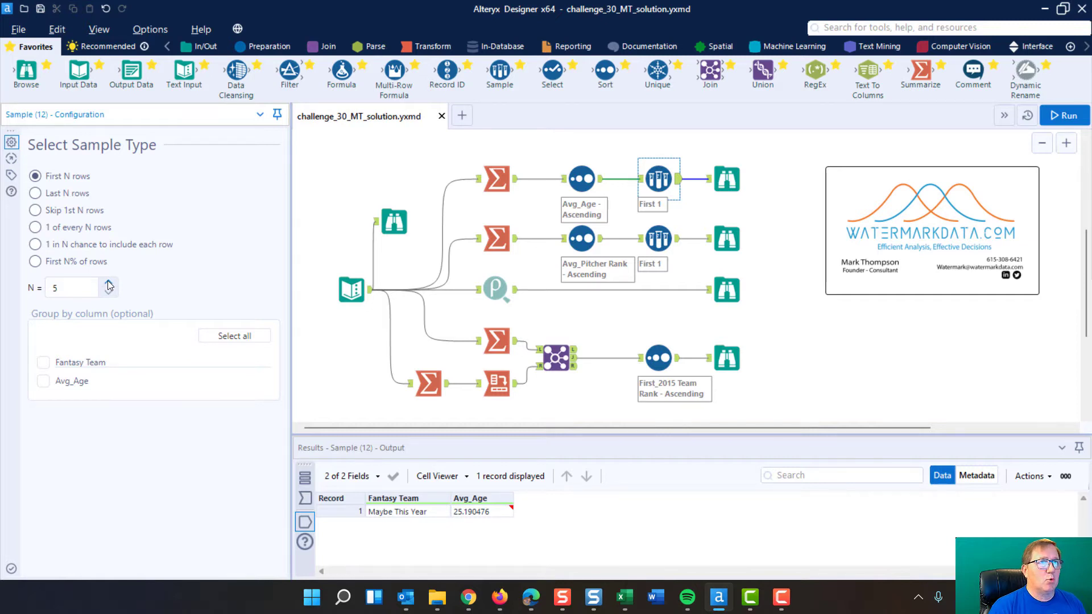
{"action": "left_click", "coordinate": [1064, 115]}
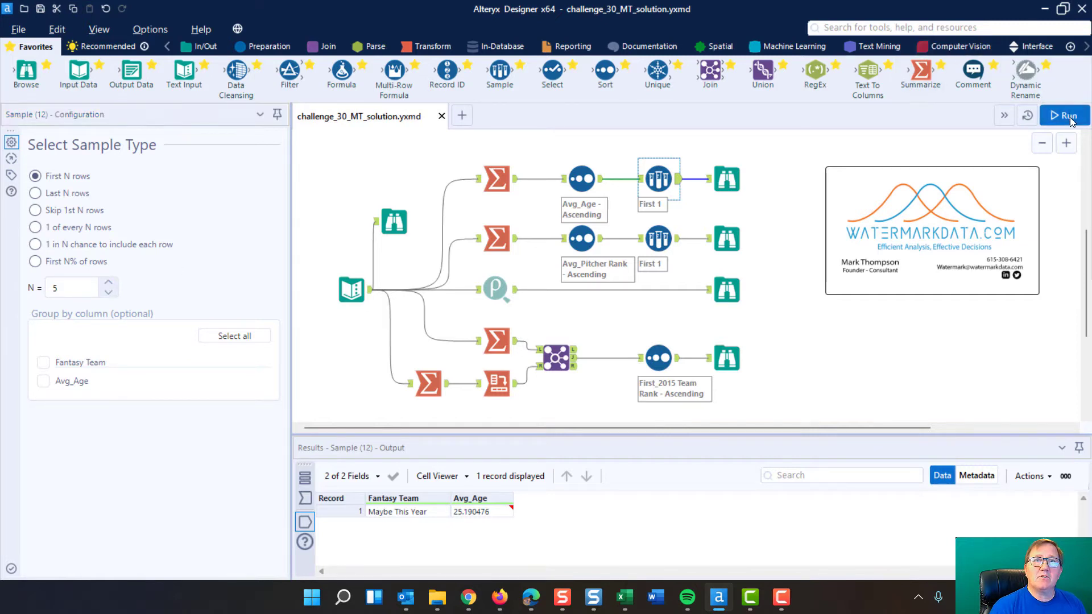
{"action": "left_click", "coordinate": [727, 179]}
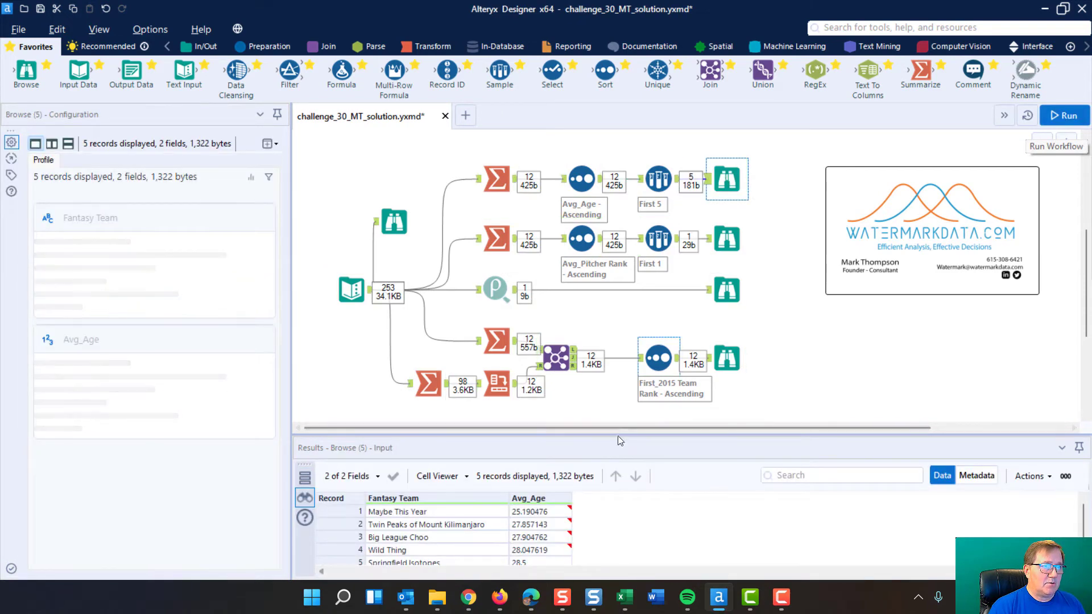
{"action": "left_click_drag", "start_coordinate": [619, 431], "coordinate": [619, 375]}
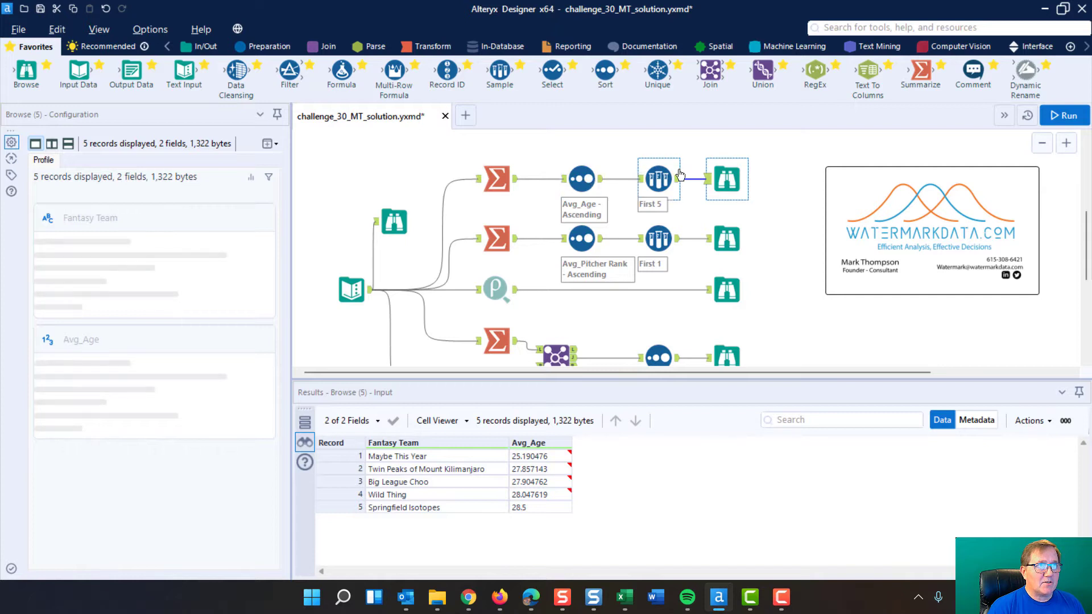
Set the same Sample tool back to the first 1 row and rerun the workflow
{"action": "left_click", "coordinate": [657, 178]}
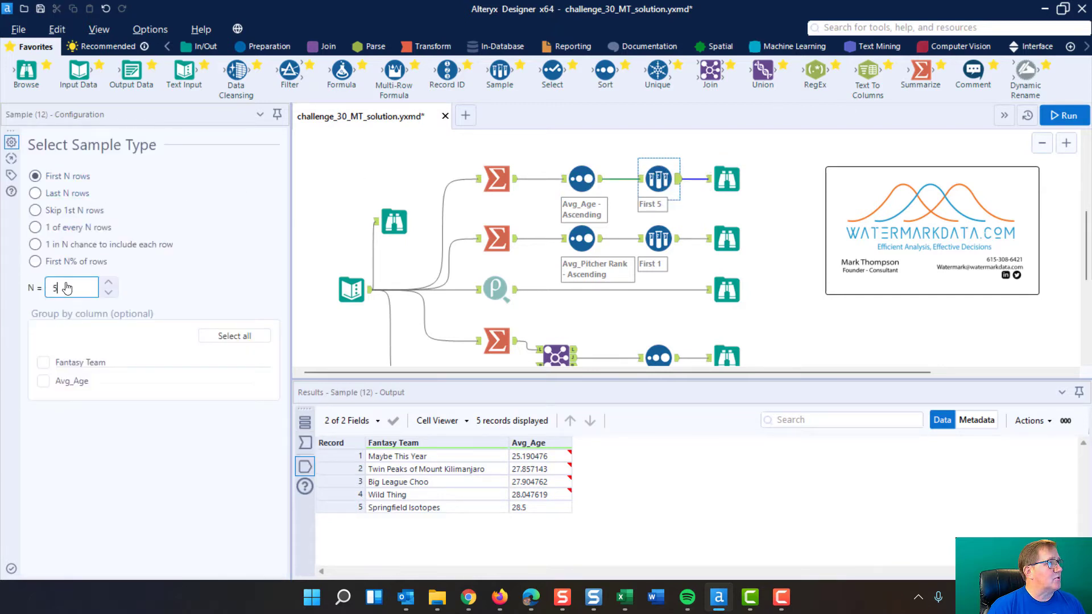
{"action": "left_click_drag", "start_coordinate": [67, 288], "coordinate": [33, 287]}
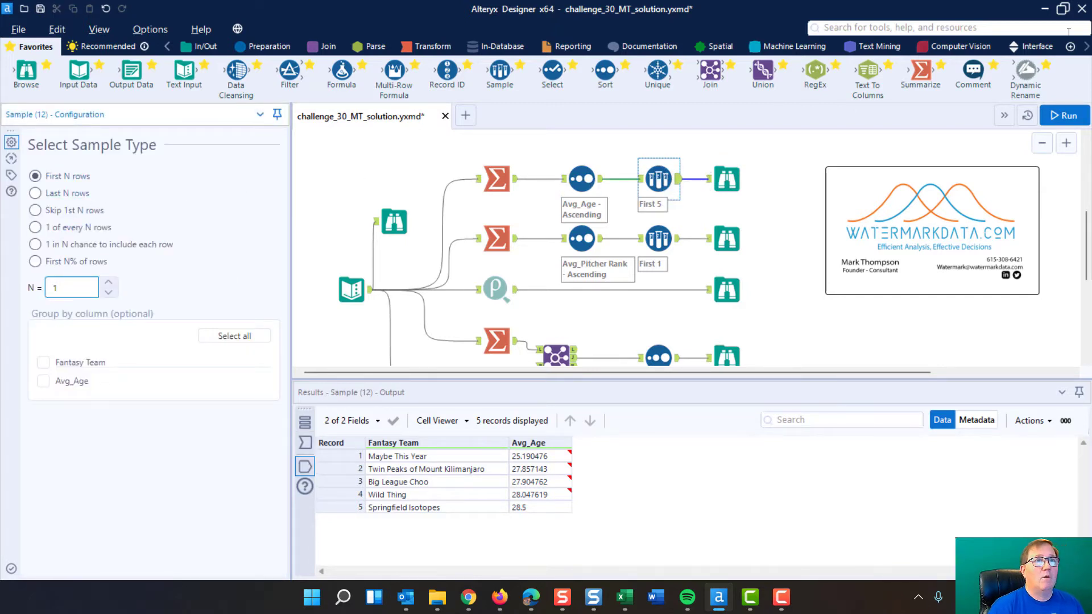
{"action": "left_click", "coordinate": [1059, 116]}
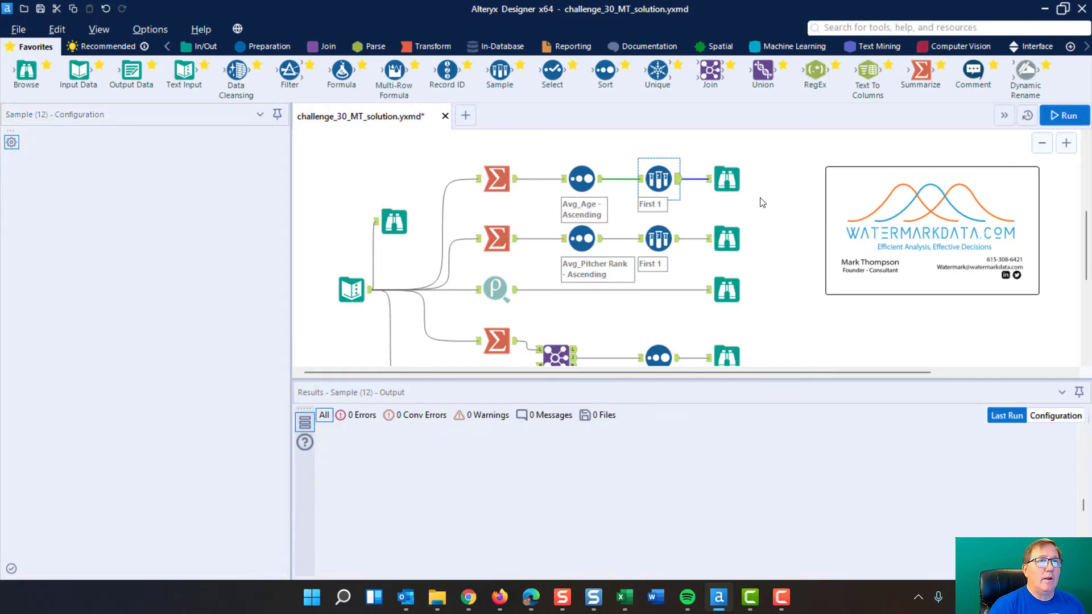
{"action": "left_click", "coordinate": [724, 180]}
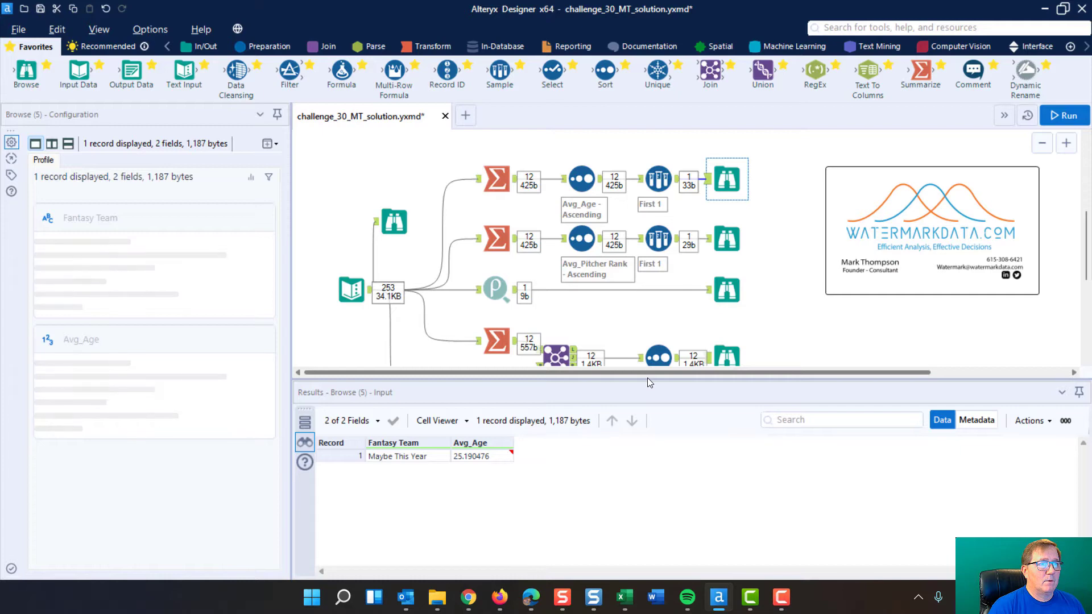
{"action": "left_click_drag", "start_coordinate": [647, 377], "coordinate": [654, 432]}
Examine the pitcher-rank branch's Summarize, Sort, Sample and Browse tool configurations and outputs
{"action": "scroll", "coordinate": [657, 401], "scroll_direction": "up", "scroll_amount": 4}
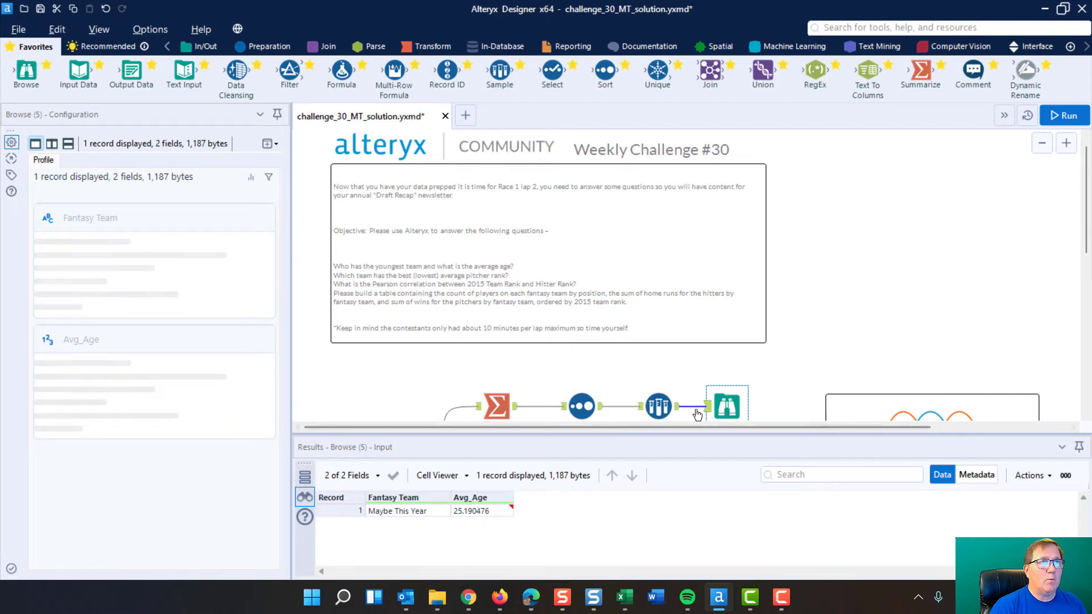
{"action": "scroll", "coordinate": [934, 219], "scroll_direction": "down", "scroll_amount": 1}
{"action": "scroll", "coordinate": [934, 219], "scroll_direction": "down", "scroll_amount": 3}
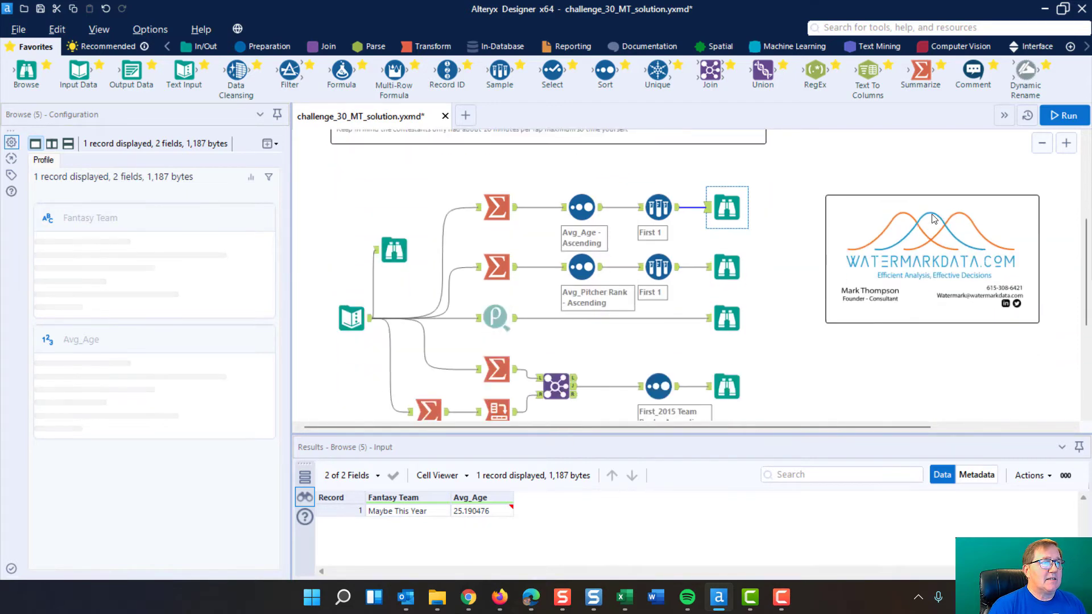
{"action": "scroll", "coordinate": [523, 199], "scroll_direction": "up", "scroll_amount": 1}
{"action": "scroll", "coordinate": [524, 198], "scroll_direction": "up", "scroll_amount": 1}
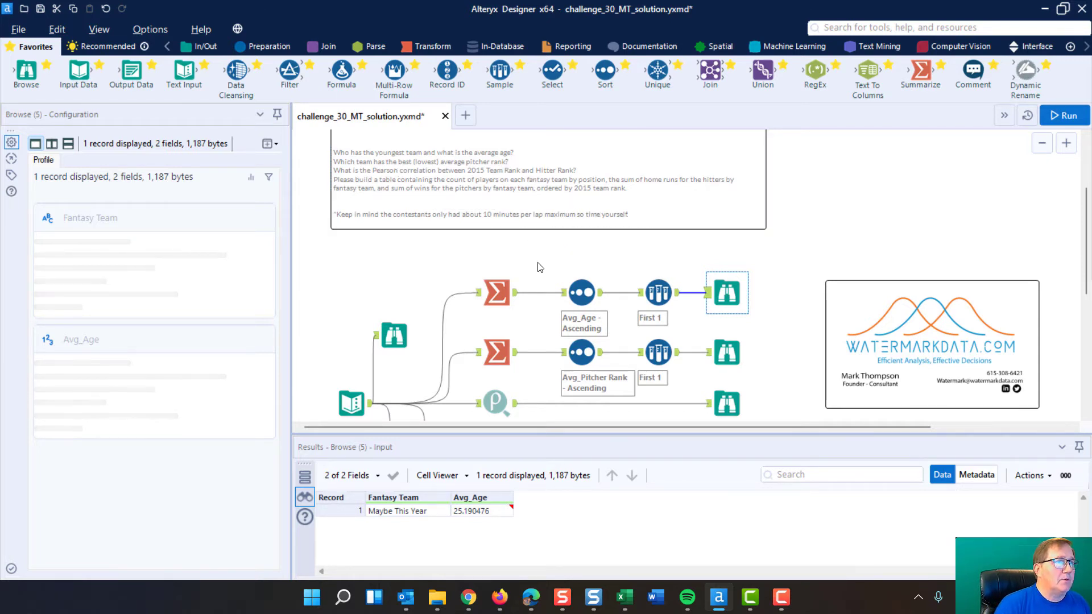
{"action": "scroll", "coordinate": [562, 222], "scroll_direction": "down", "scroll_amount": 1}
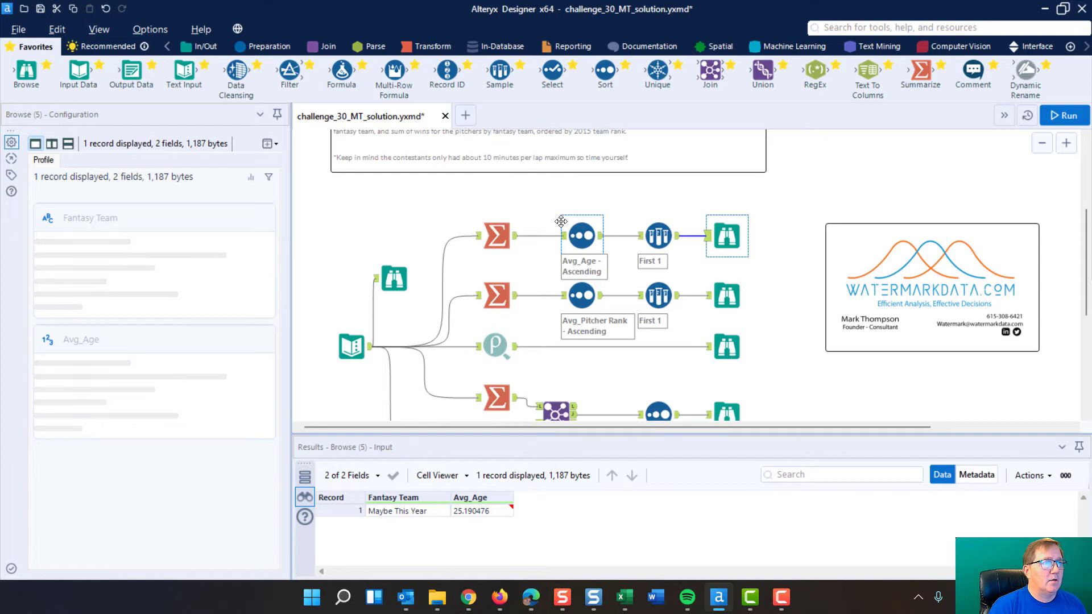
{"action": "left_click", "coordinate": [494, 296]}
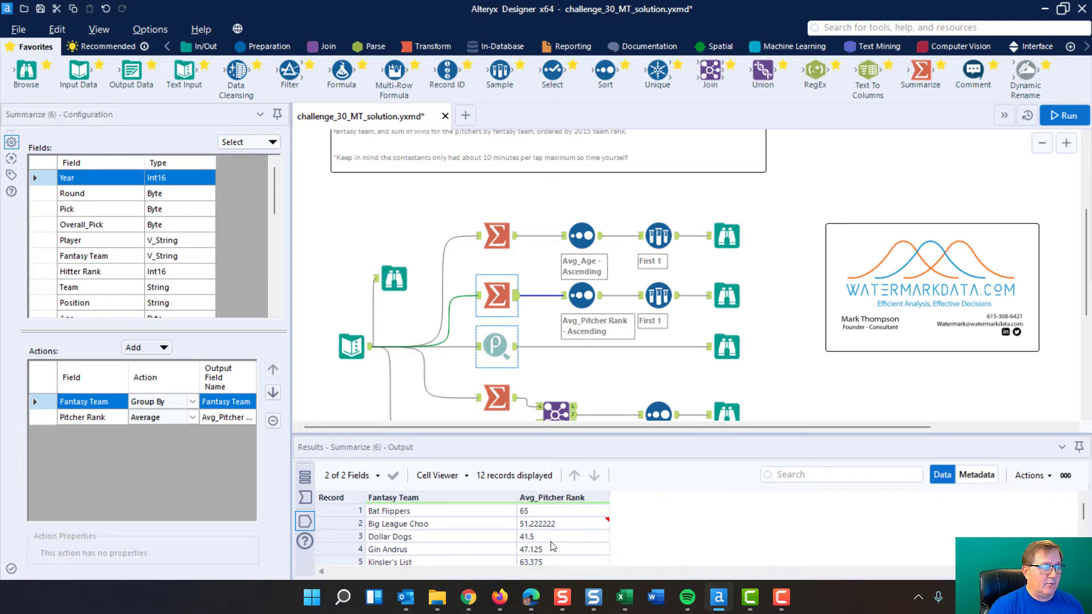
{"action": "left_click", "coordinate": [578, 293]}
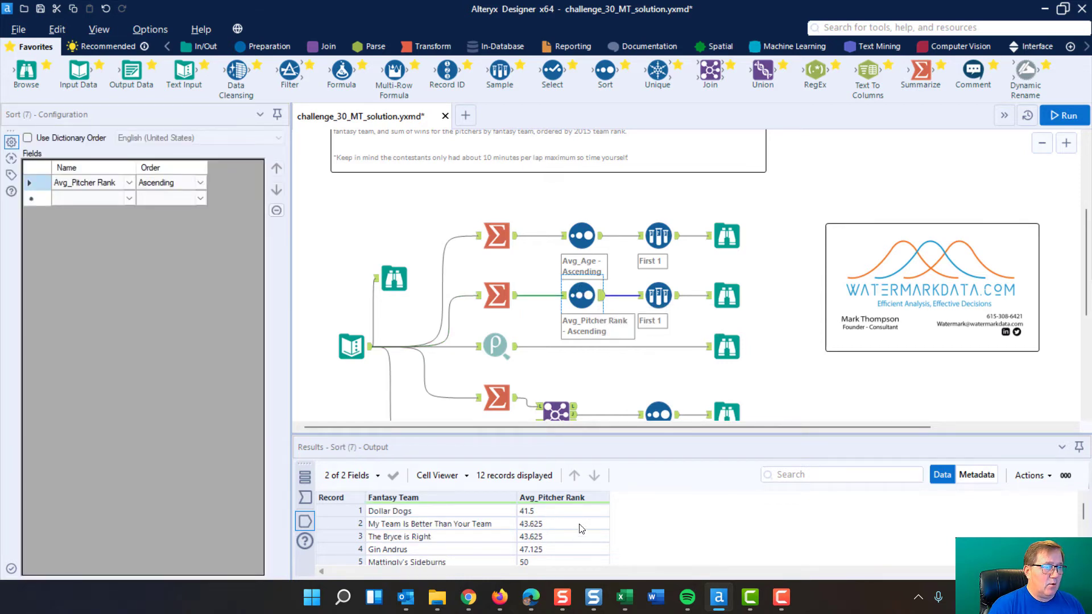
{"action": "left_click", "coordinate": [68, 187]}
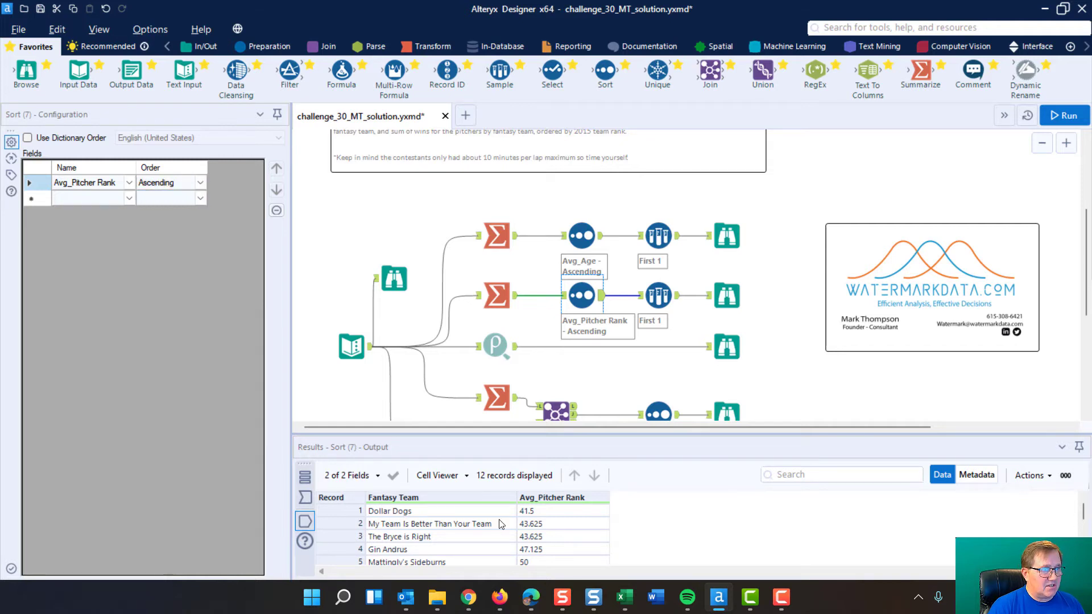
{"action": "left_click", "coordinate": [655, 290]}
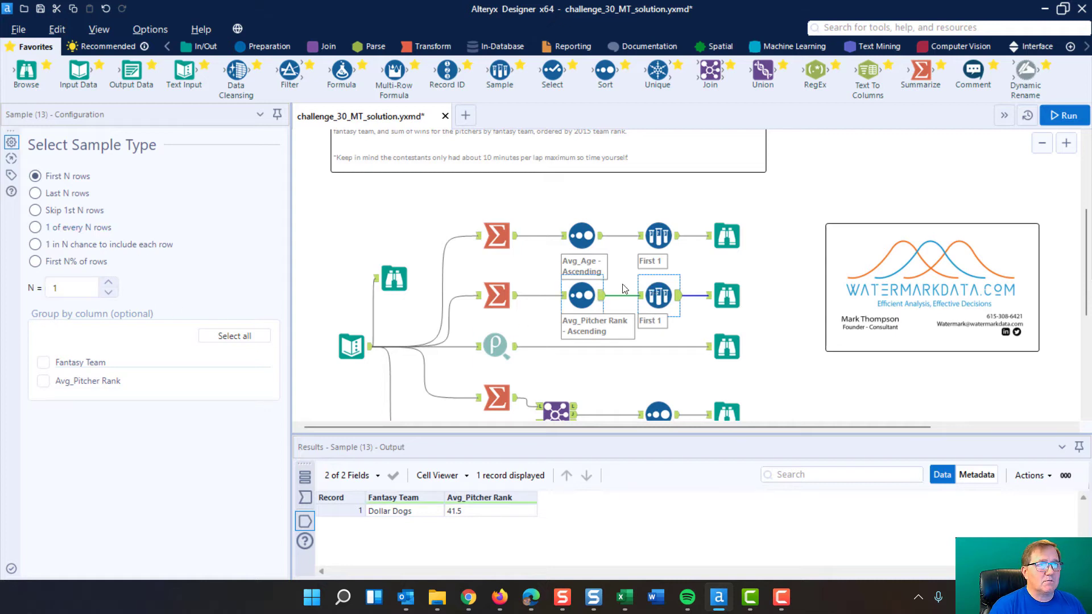
{"action": "left_click", "coordinate": [728, 296]}
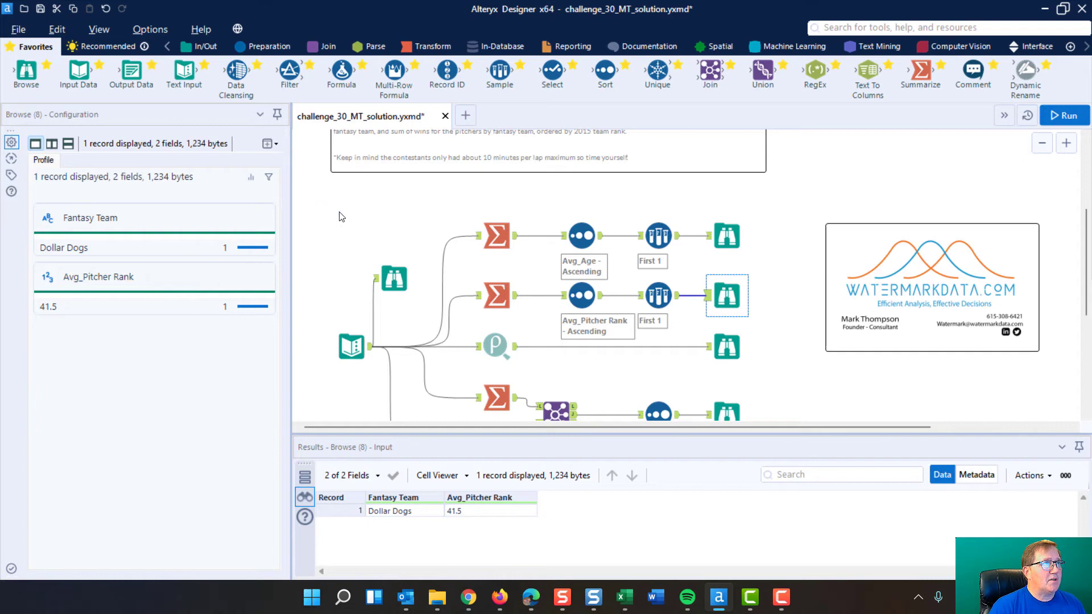
Examine the Pearson Correlation tool's selected variables, its place in the Data Investigation palette, and its browse result
{"action": "scroll", "coordinate": [339, 217], "scroll_direction": "up", "scroll_amount": 3}
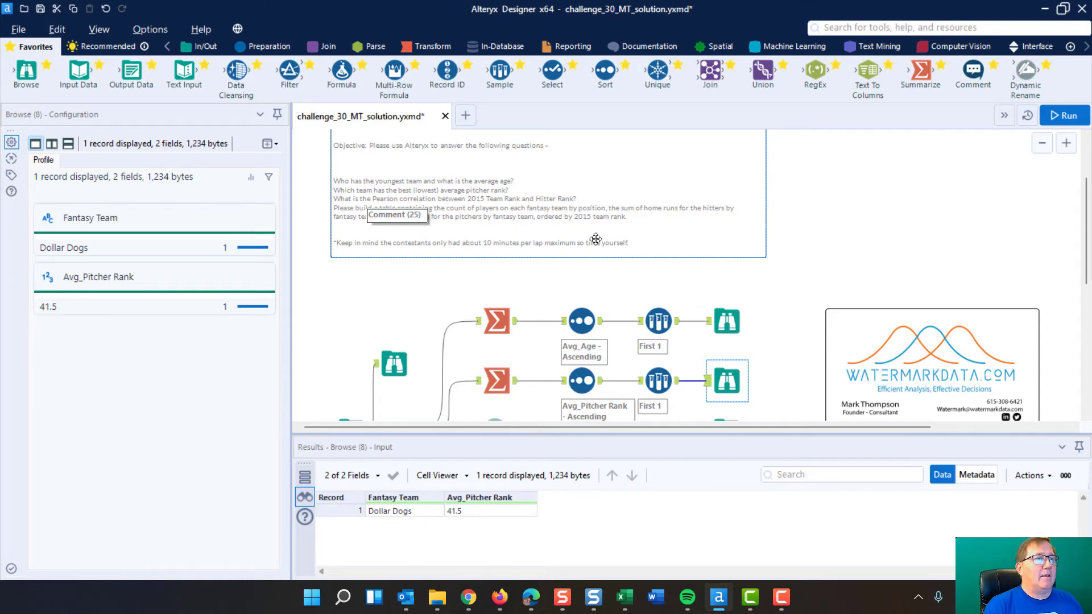
{"action": "scroll", "coordinate": [442, 247], "scroll_direction": "down", "scroll_amount": 1}
{"action": "scroll", "coordinate": [443, 247], "scroll_direction": "down", "scroll_amount": 3}
{"action": "left_click", "coordinate": [497, 319]}
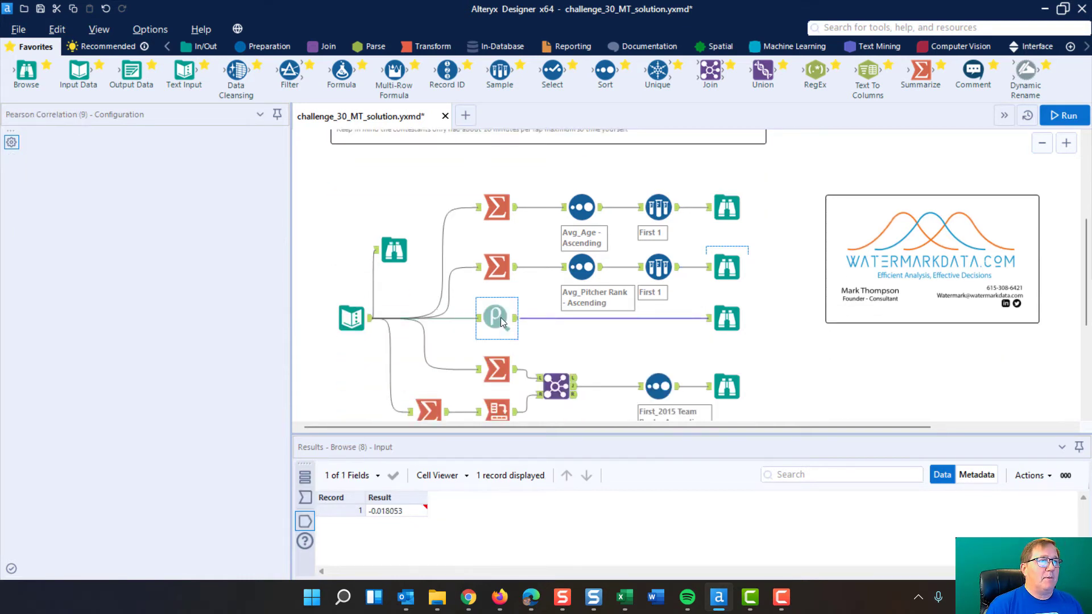
{"action": "left_click", "coordinate": [1087, 44]}
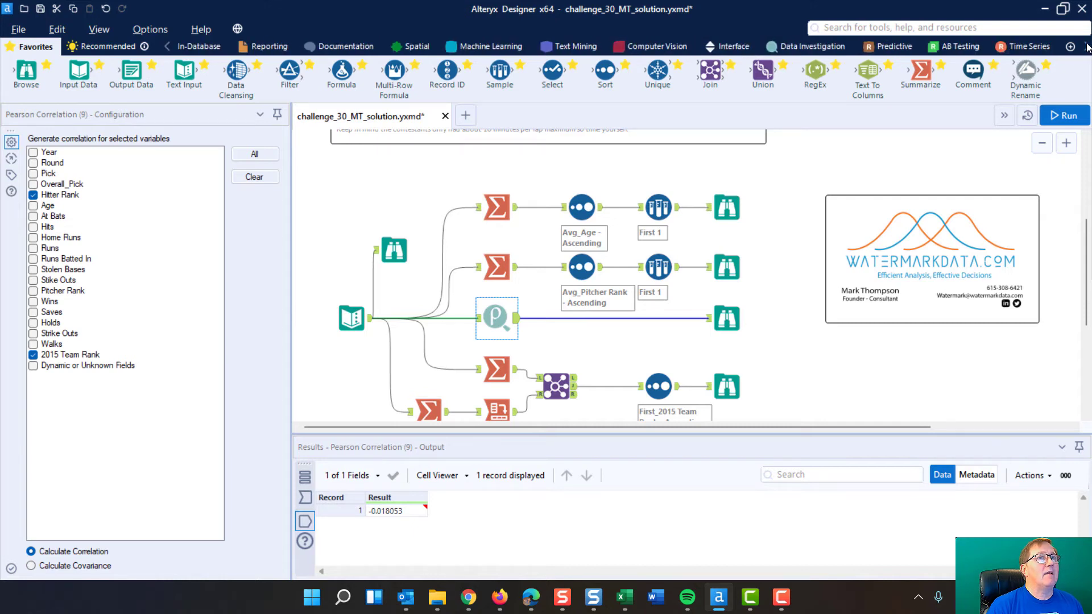
{"action": "left_click", "coordinate": [565, 48]}
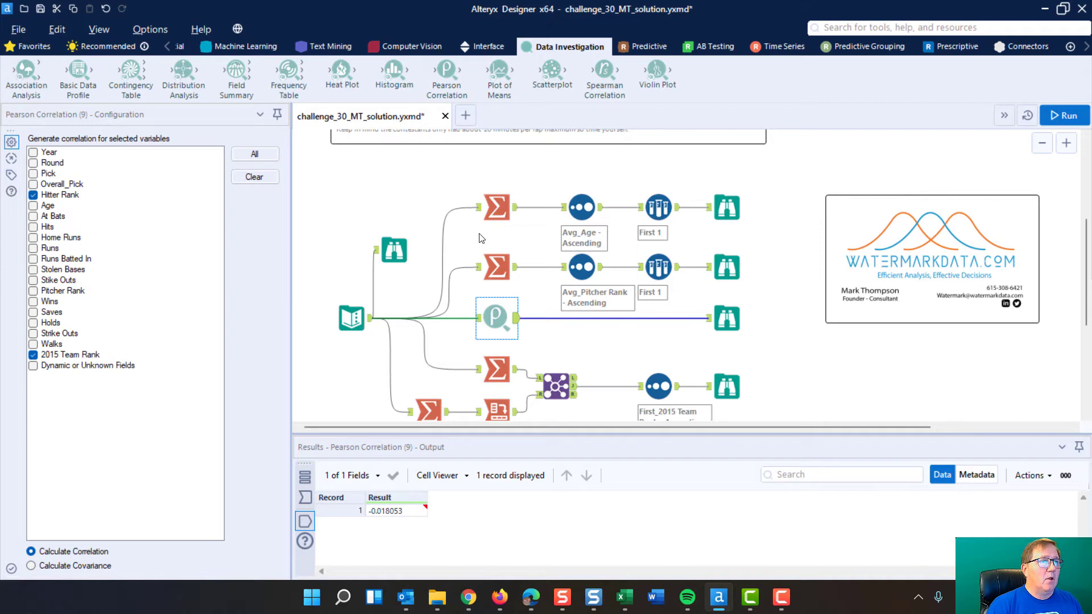
{"action": "left_click", "coordinate": [731, 318]}
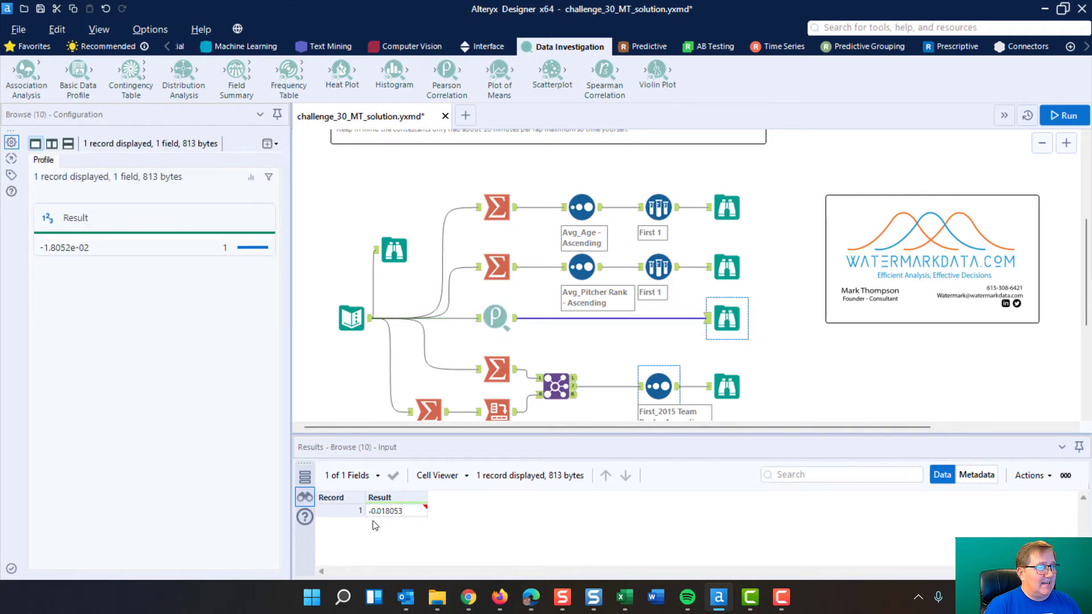
{"action": "mouse_move", "coordinate": [384, 520]}
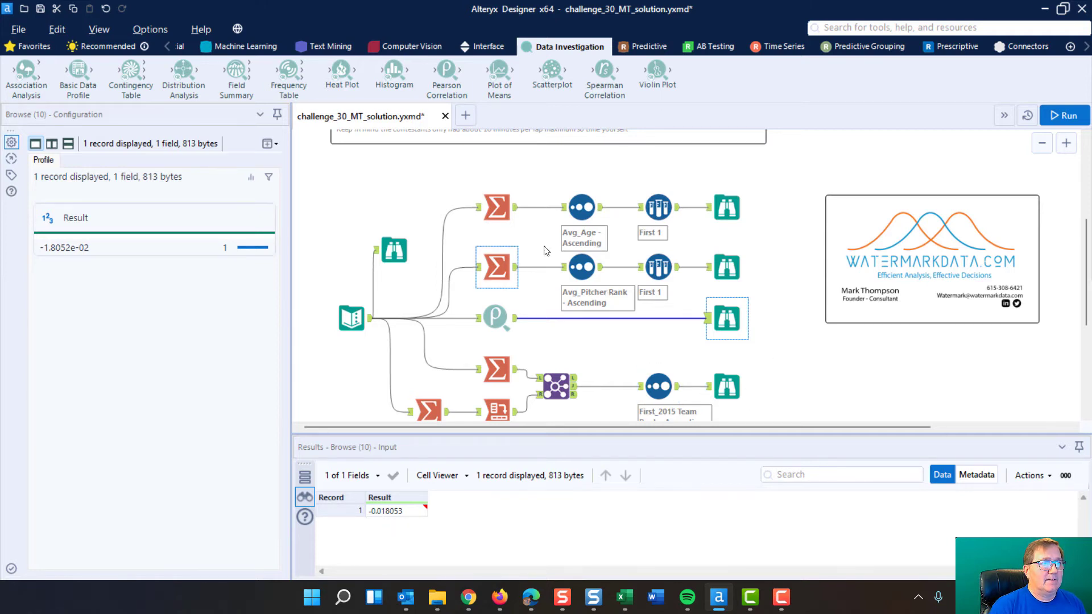
Examine the team-rank Summarize tool's group-by, First and Sum actions and its output
{"action": "scroll", "coordinate": [403, 203], "scroll_direction": "down", "scroll_amount": 3}
{"action": "scroll", "coordinate": [401, 204], "scroll_direction": "up", "scroll_amount": 6}
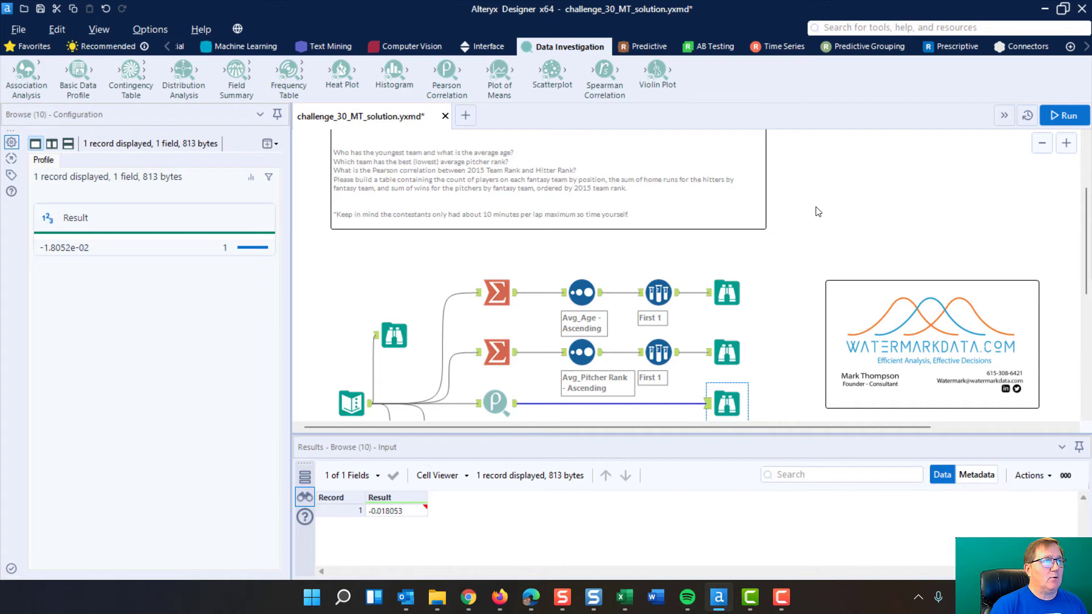
{"action": "scroll", "coordinate": [818, 212], "scroll_direction": "down", "scroll_amount": 3}
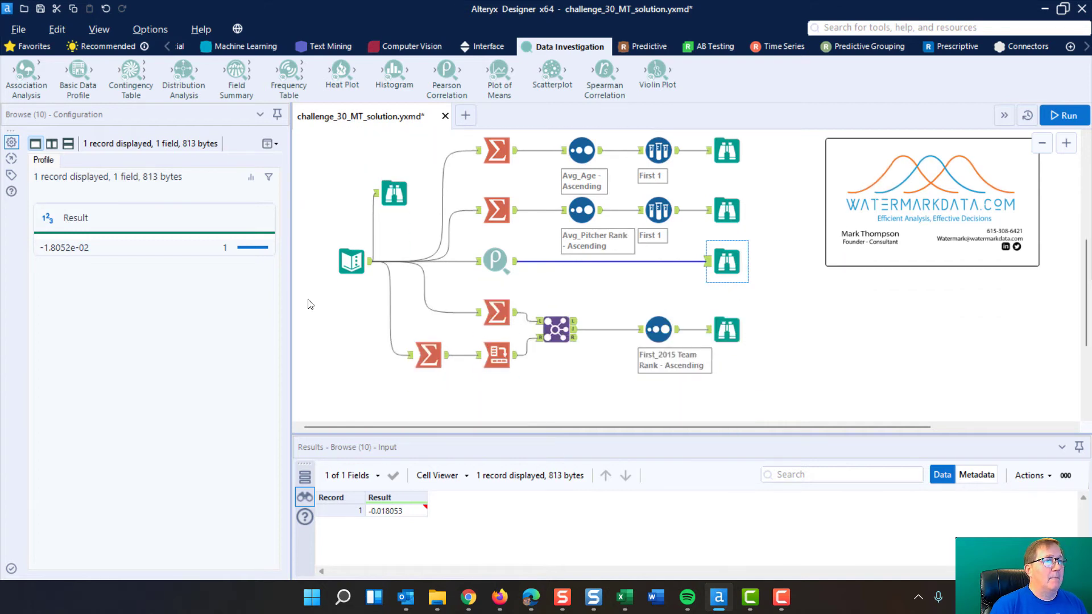
{"action": "left_click", "coordinate": [500, 309]}
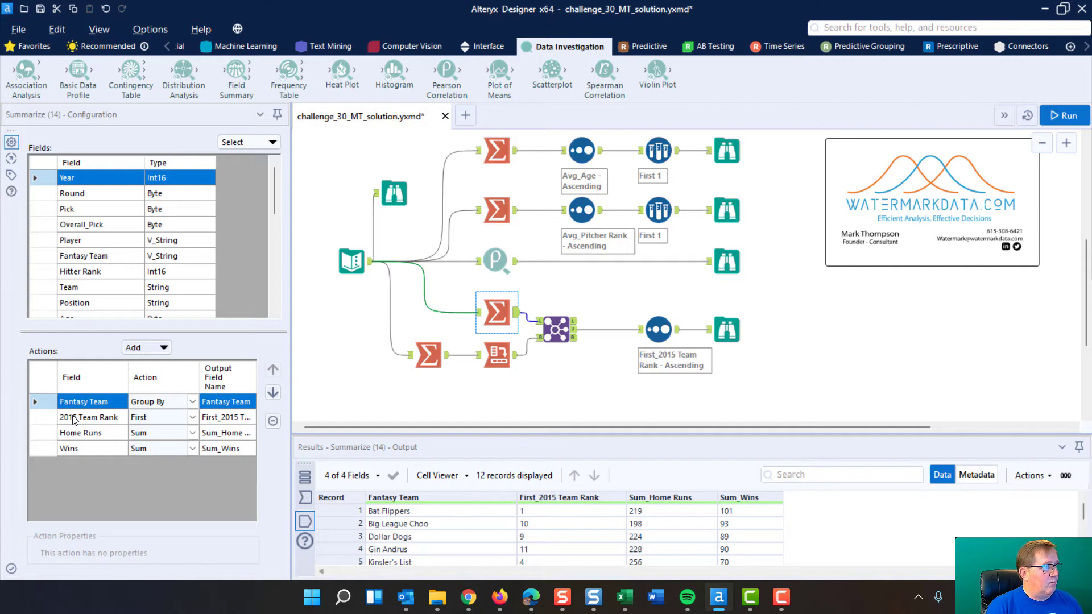
{"action": "left_click", "coordinate": [51, 417]}
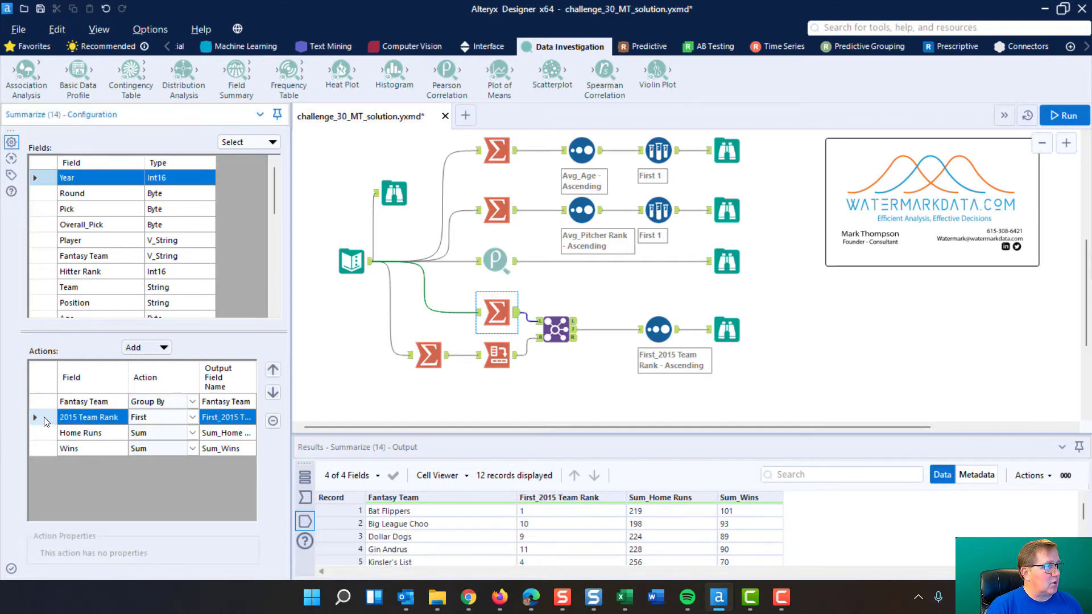
{"action": "left_click", "coordinate": [35, 433]}
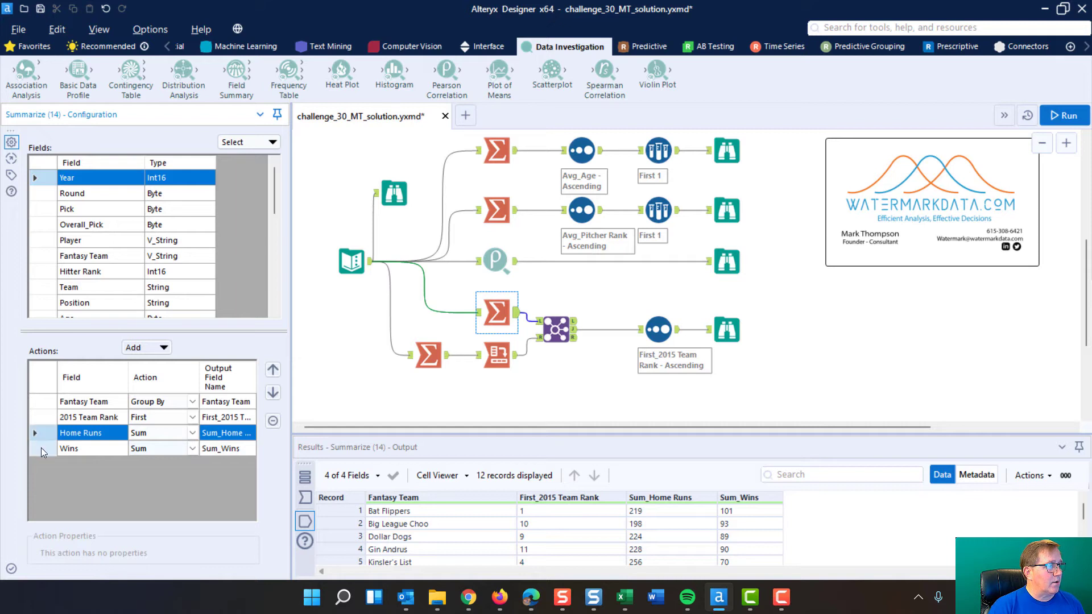
{"action": "left_click", "coordinate": [41, 448]}
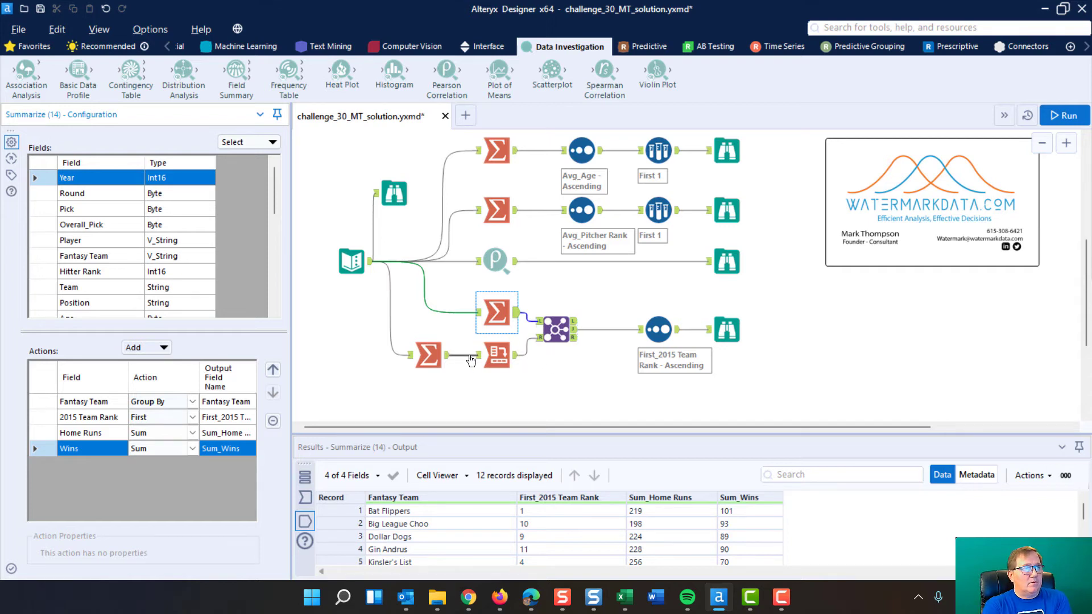
Examine the position-count Summarize tool's actions and its output grid in an enlarged results pane
{"action": "left_click", "coordinate": [426, 354]}
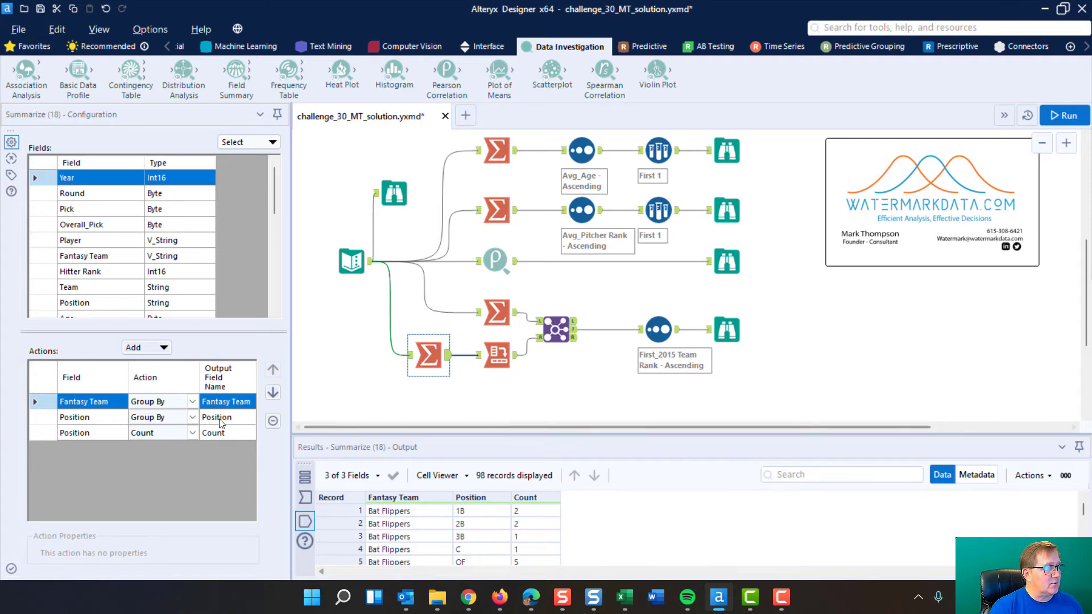
{"action": "left_click", "coordinate": [40, 401]}
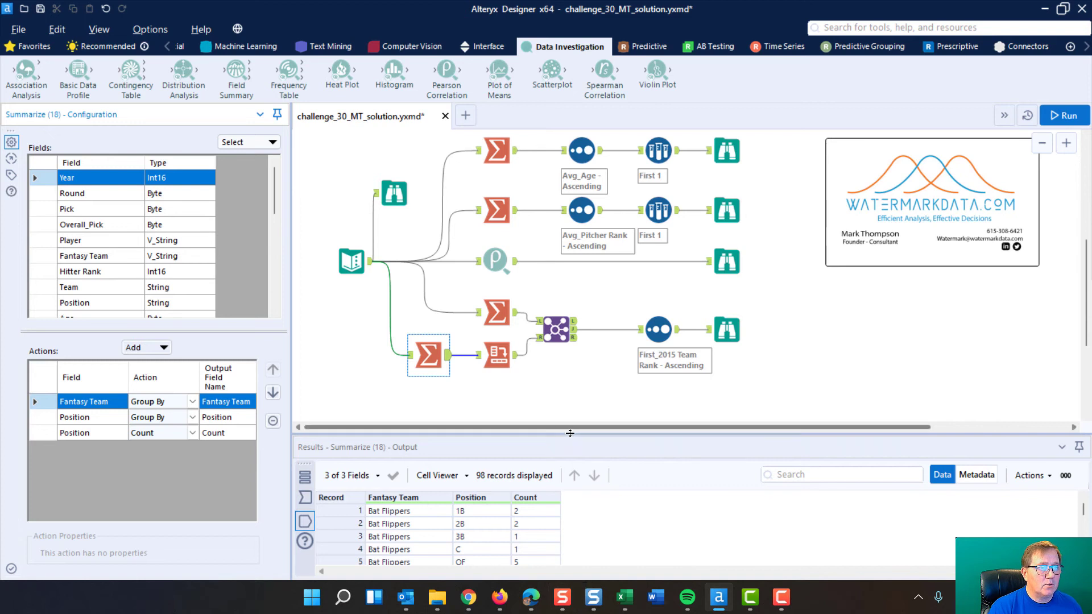
{"action": "left_click_drag", "start_coordinate": [551, 430], "coordinate": [551, 271]}
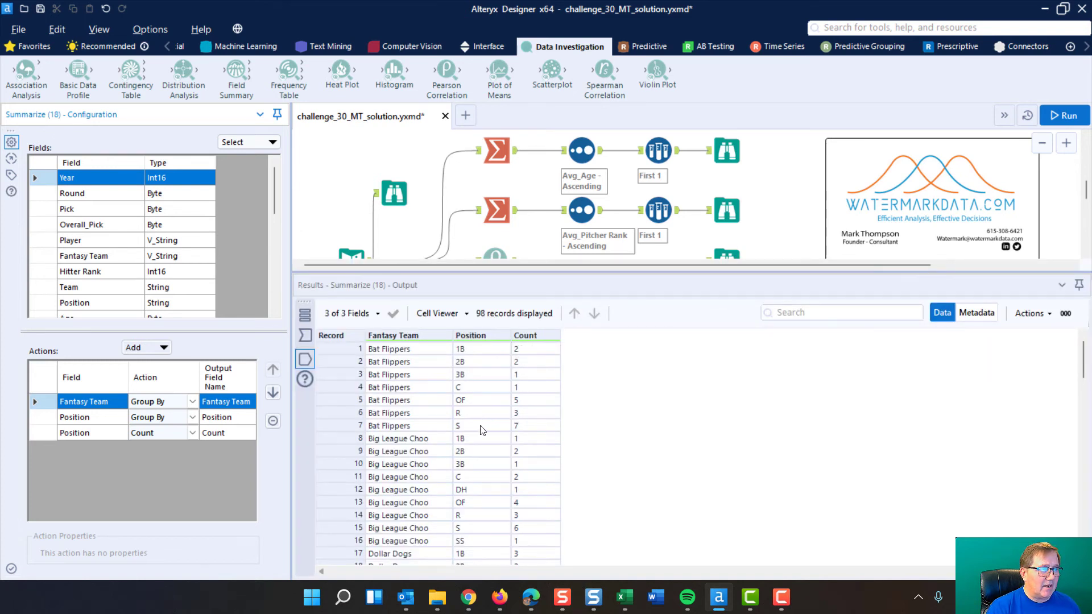
{"action": "left_click_drag", "start_coordinate": [352, 438], "coordinate": [336, 545]}
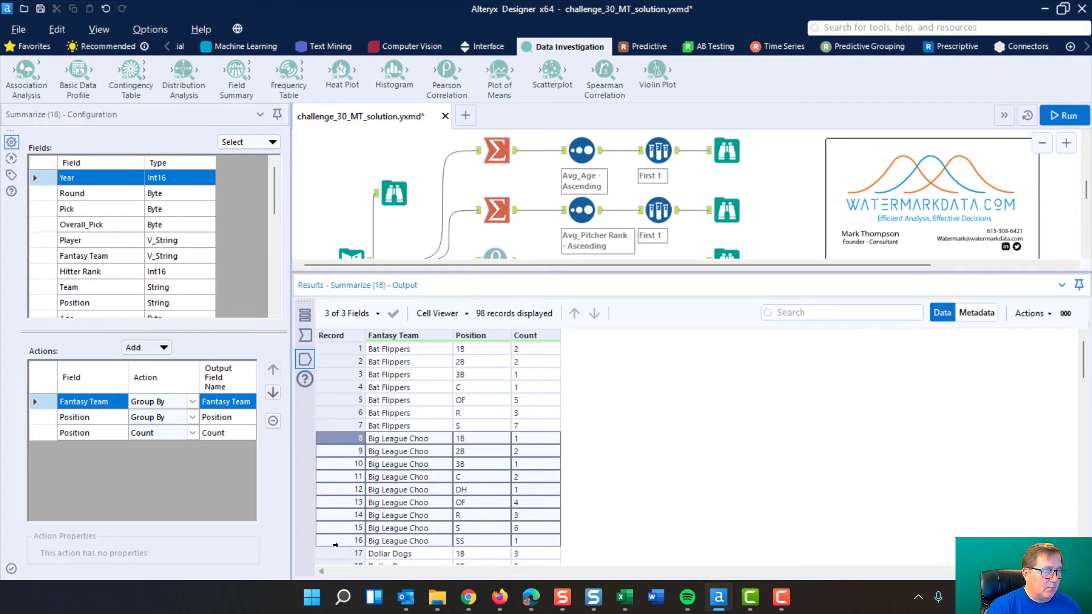
Examine the Cross Tab tool's group-by field, column header, value field and Sum aggregation, and its pivoted output table
{"action": "left_click_drag", "start_coordinate": [332, 347], "coordinate": [331, 425]}
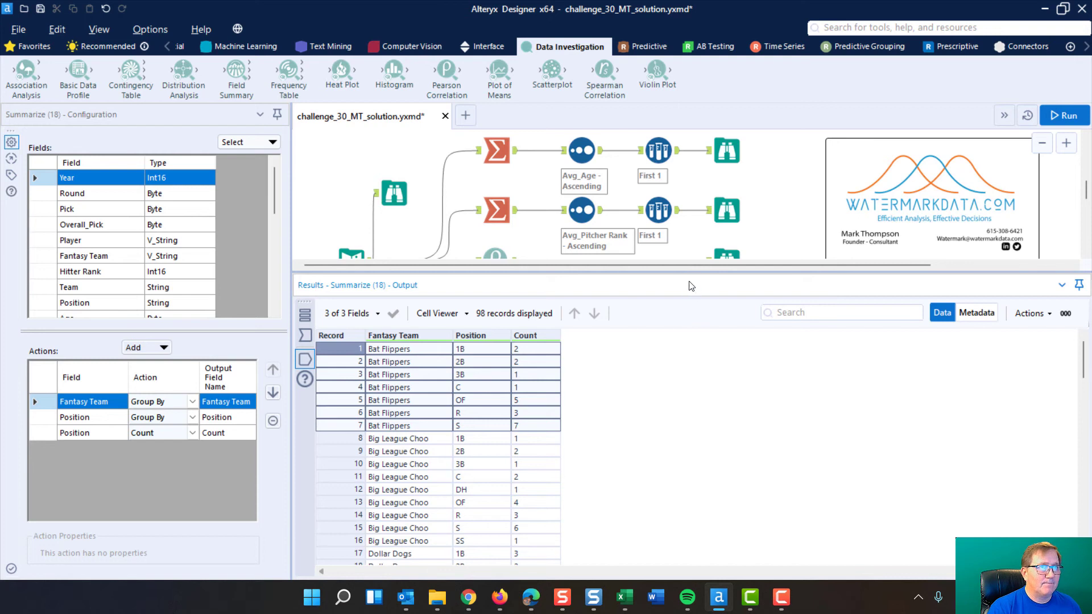
{"action": "left_click_drag", "start_coordinate": [689, 272], "coordinate": [677, 457]}
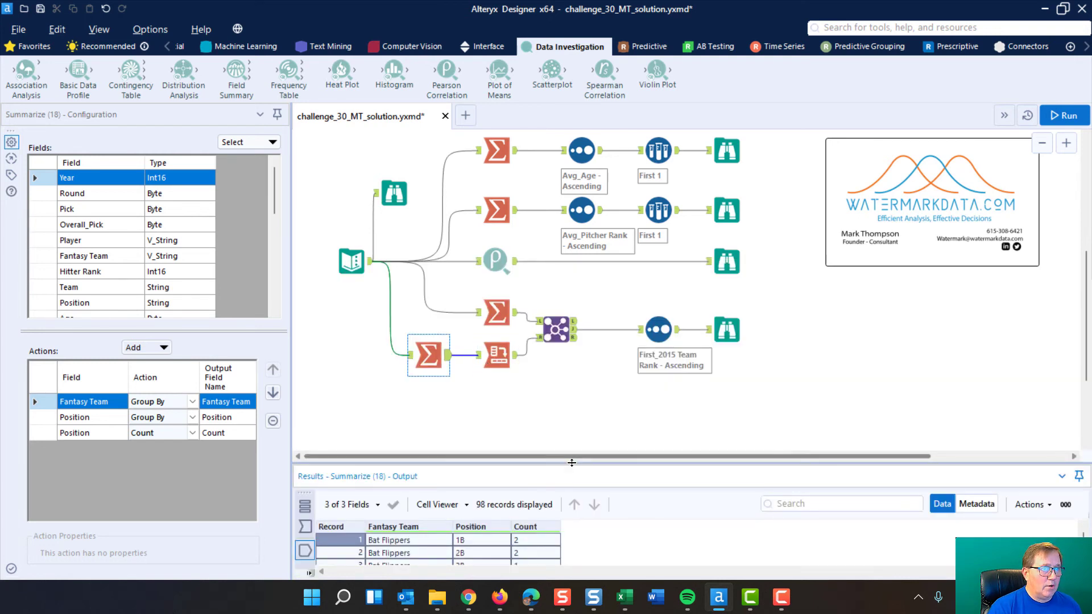
{"action": "left_click_drag", "start_coordinate": [575, 410], "coordinate": [576, 405]}
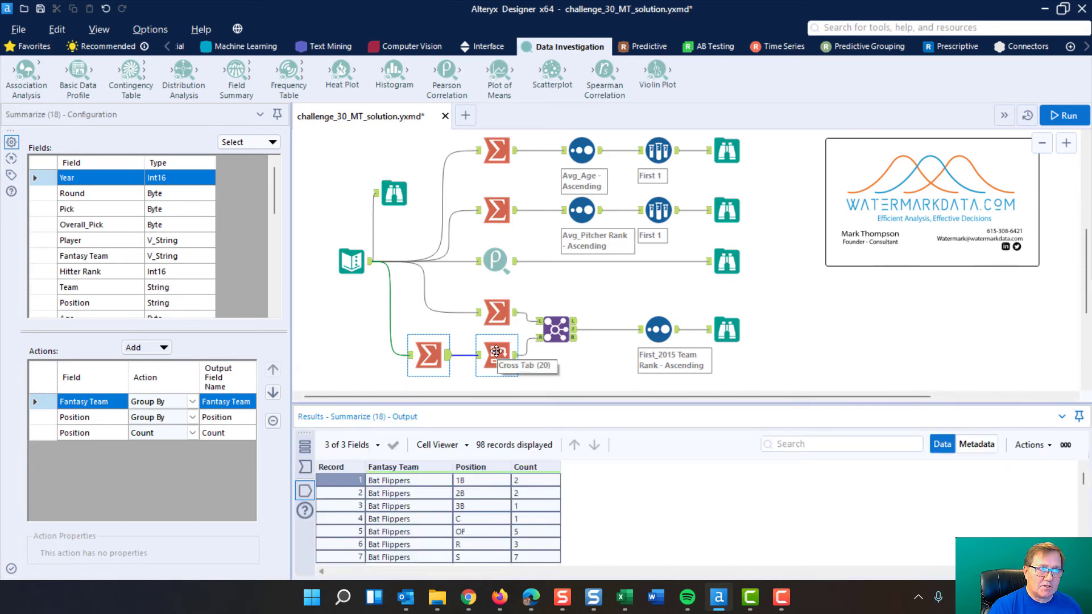
{"action": "left_click", "coordinate": [496, 351]}
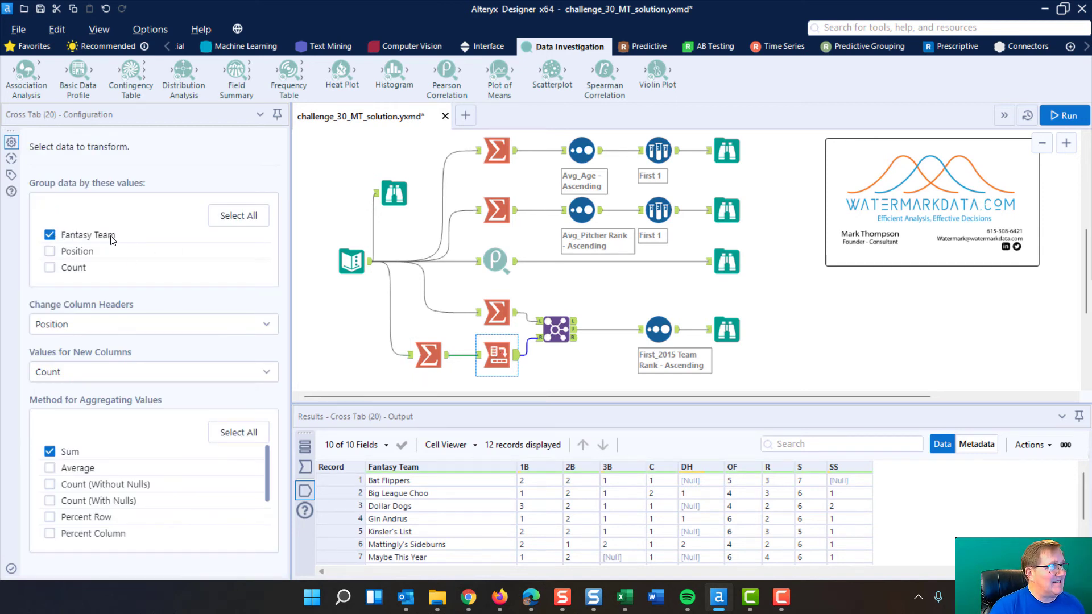
{"action": "mouse_move", "coordinate": [534, 468]}
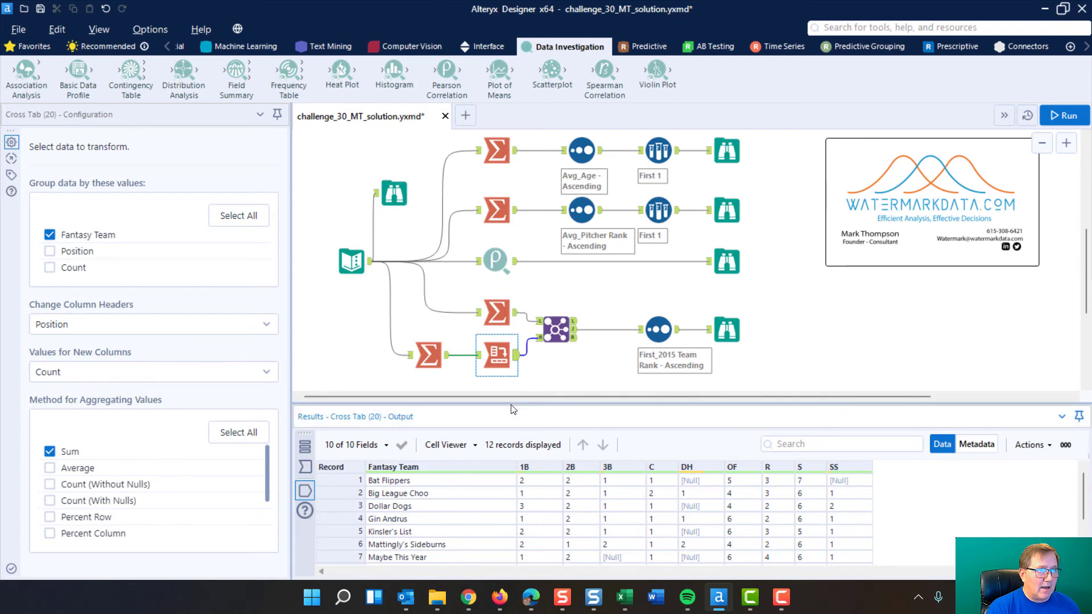
{"action": "left_click_drag", "start_coordinate": [511, 402], "coordinate": [510, 347]}
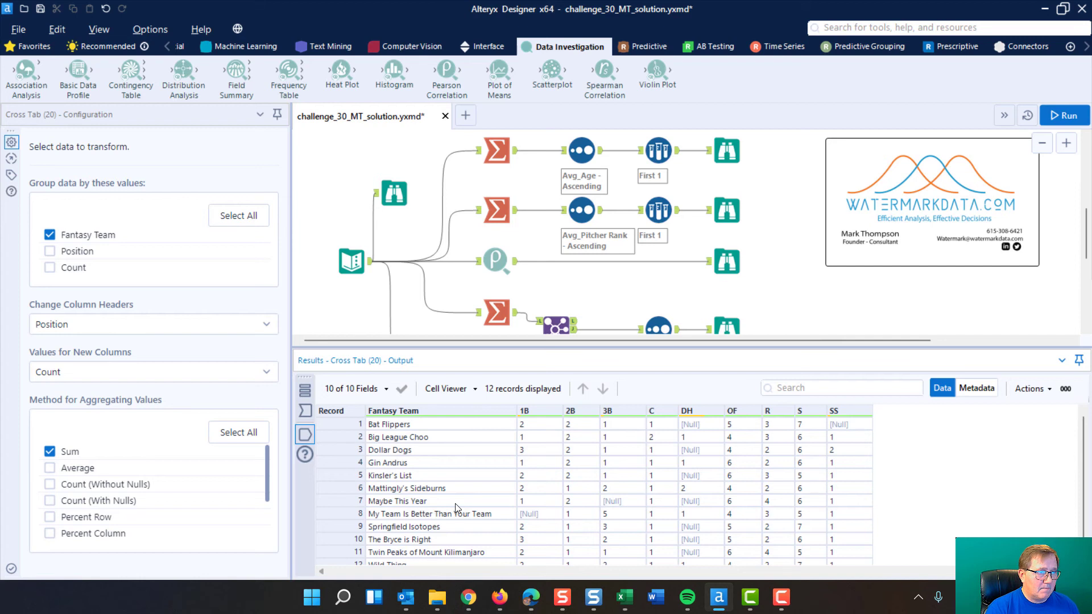
{"action": "scroll", "coordinate": [455, 503], "scroll_direction": "down", "scroll_amount": 1}
{"action": "scroll", "coordinate": [472, 492], "scroll_direction": "up", "scroll_amount": 1}
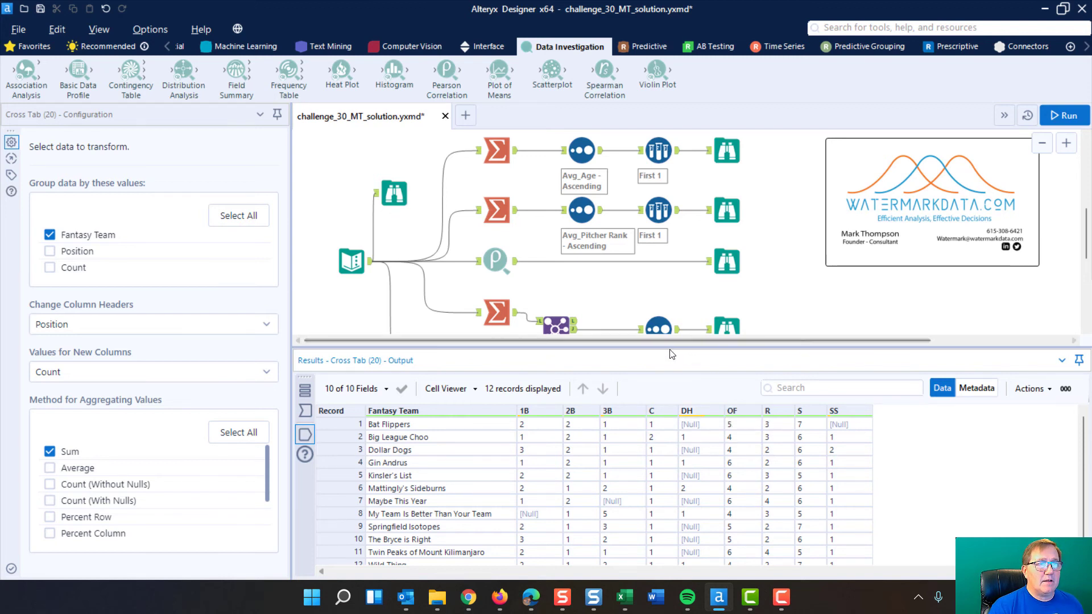
{"action": "left_click_drag", "start_coordinate": [670, 347], "coordinate": [655, 432]}
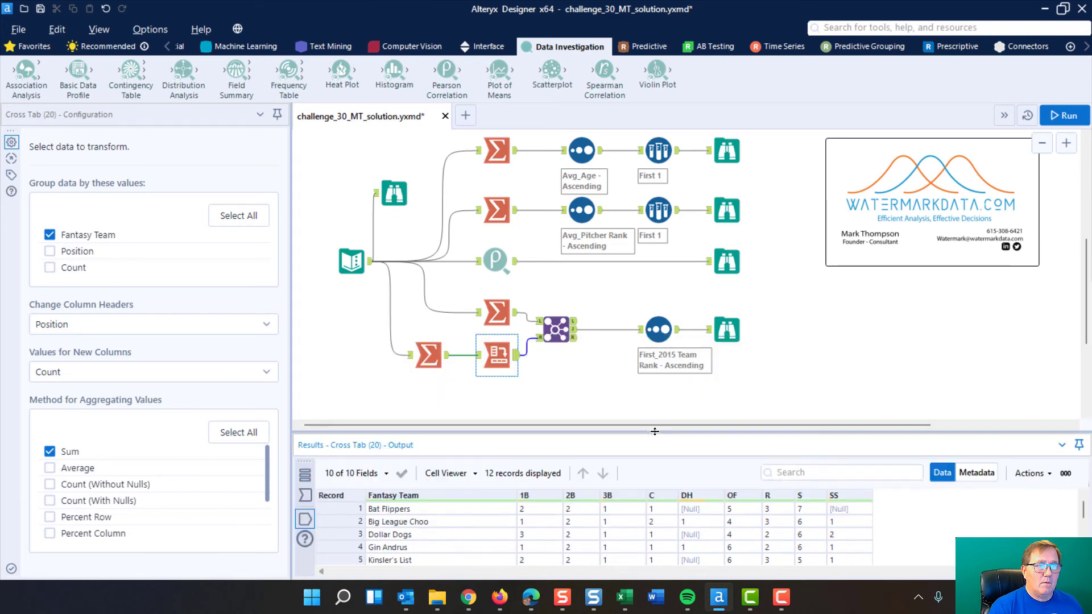
Examine the Join tool's Fantasy Team join field and the records in its joined, left and right outputs
{"action": "left_click", "coordinate": [555, 325]}
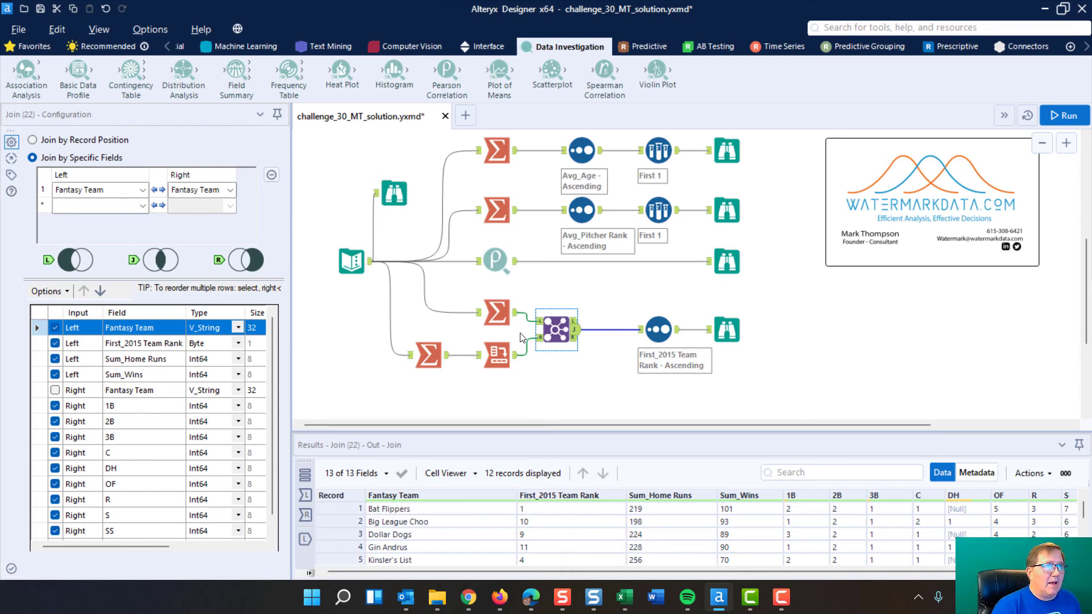
{"action": "left_click", "coordinate": [496, 310]}
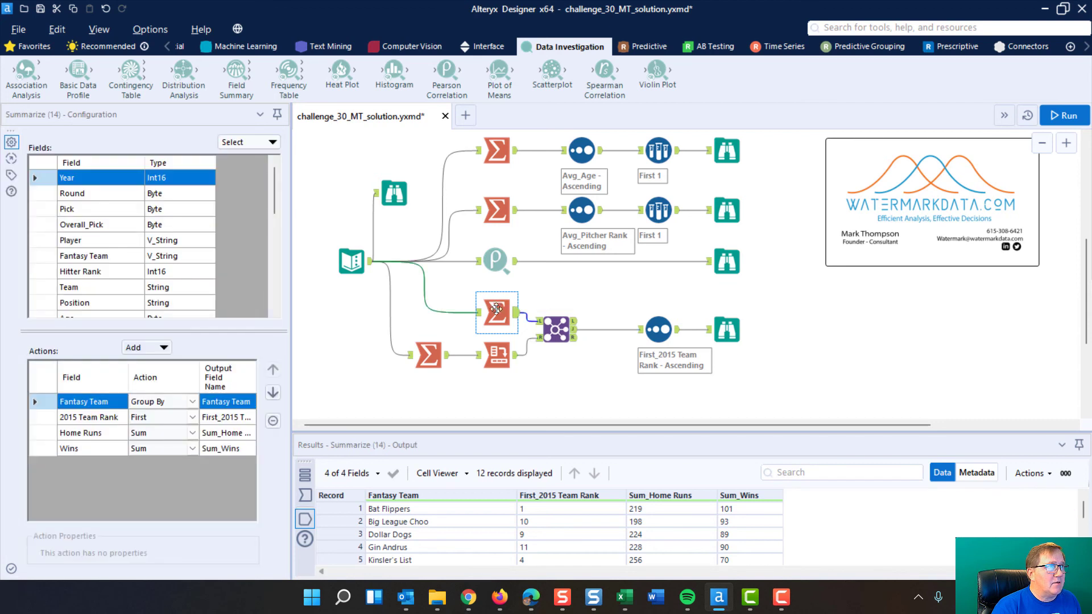
{"action": "left_click", "coordinate": [499, 356]}
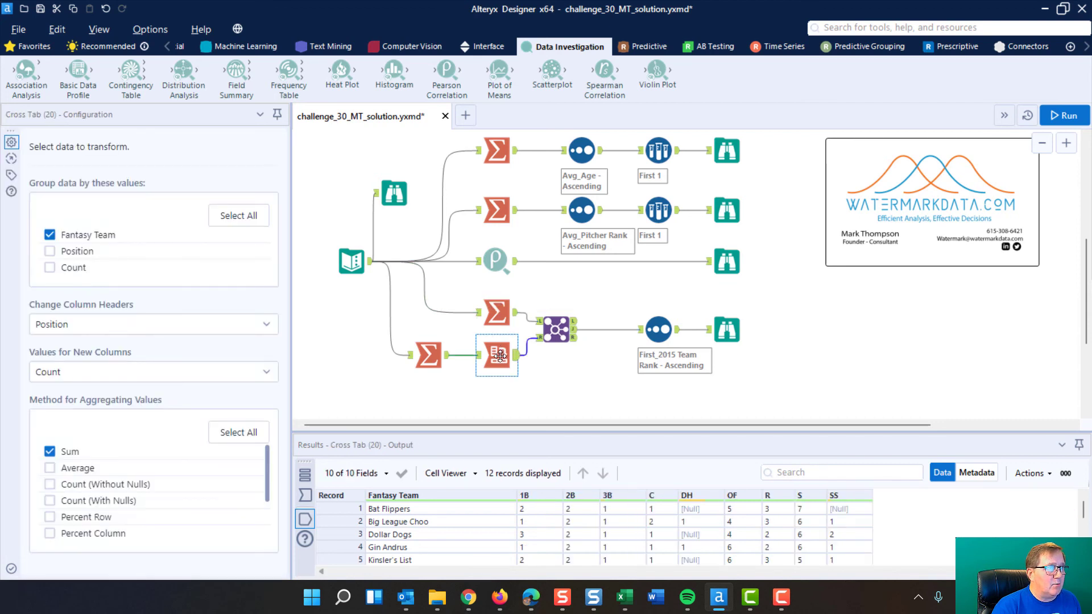
{"action": "left_click", "coordinate": [558, 329]}
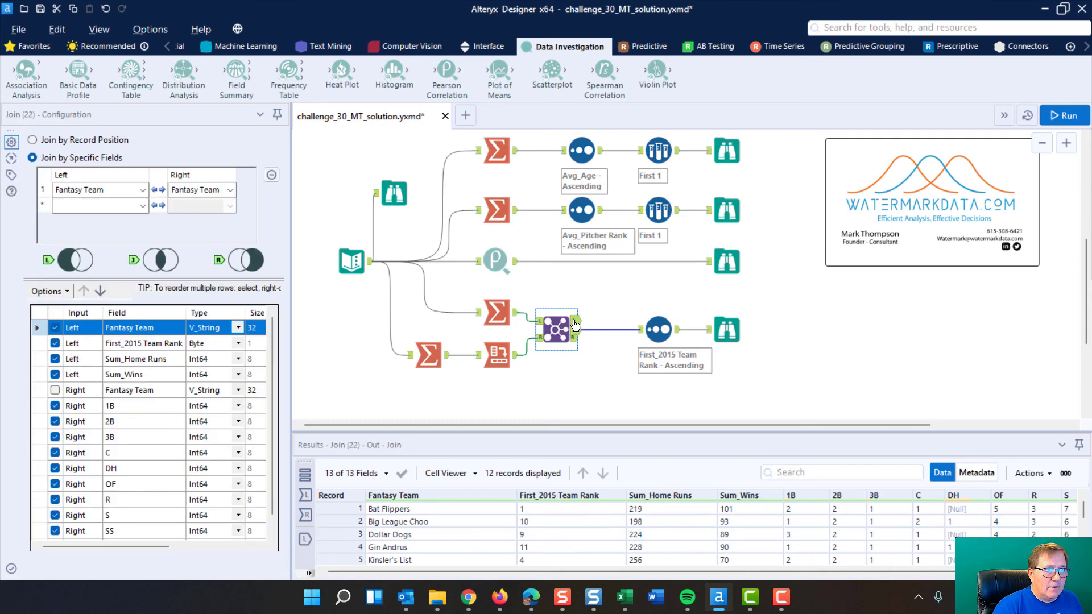
{"action": "left_click", "coordinate": [575, 323]}
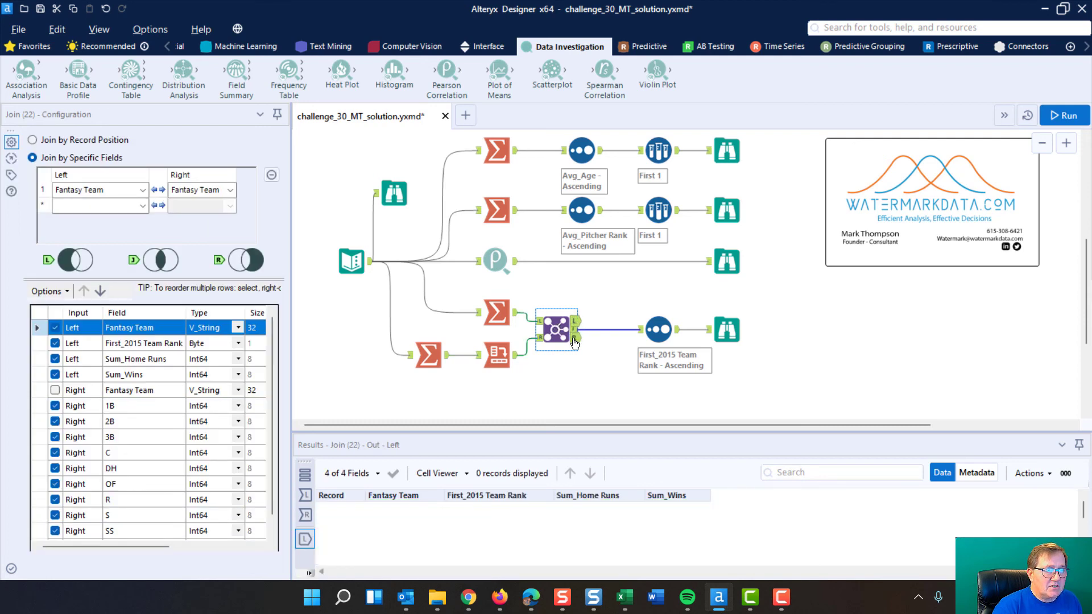
{"action": "left_click", "coordinate": [575, 339]}
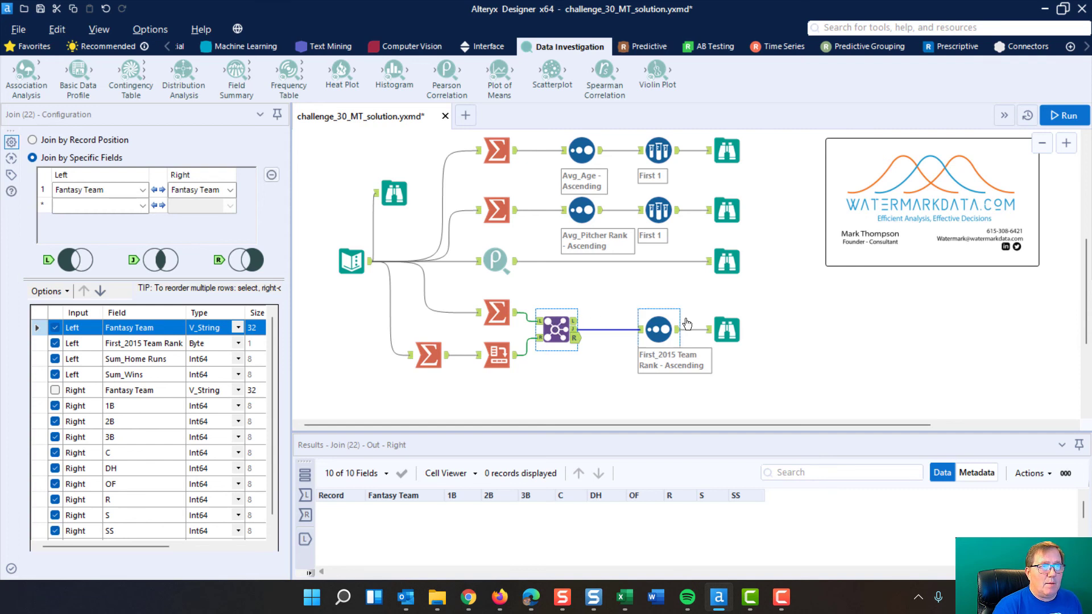
{"action": "left_click", "coordinate": [660, 323]}
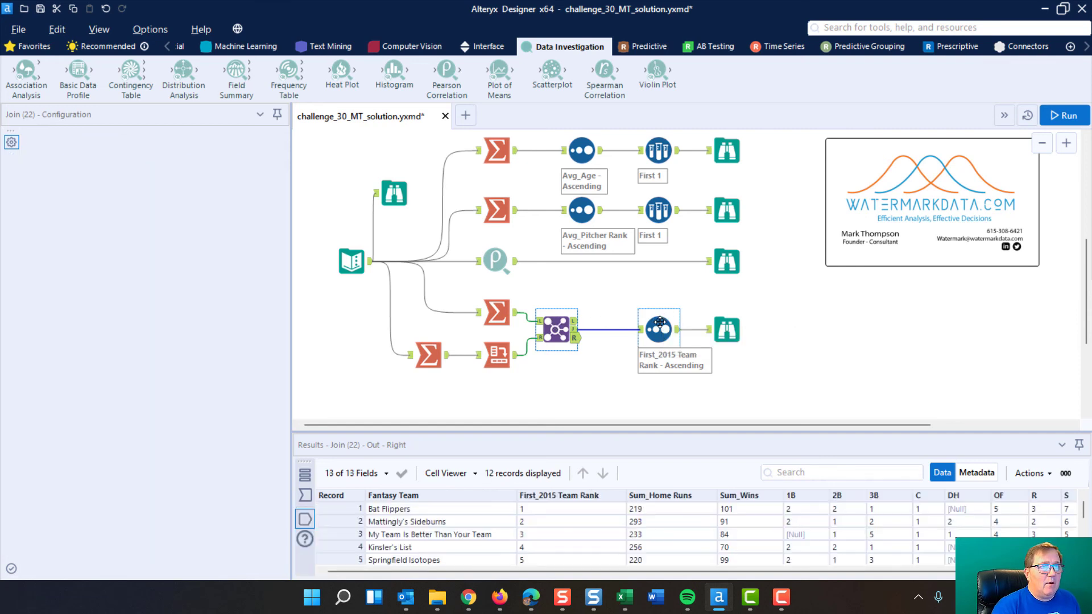
Examine the Sort tool's ascending First_2015 Team Rank order and the final Browse table against the challenge questions
{"action": "left_click", "coordinate": [155, 183]}
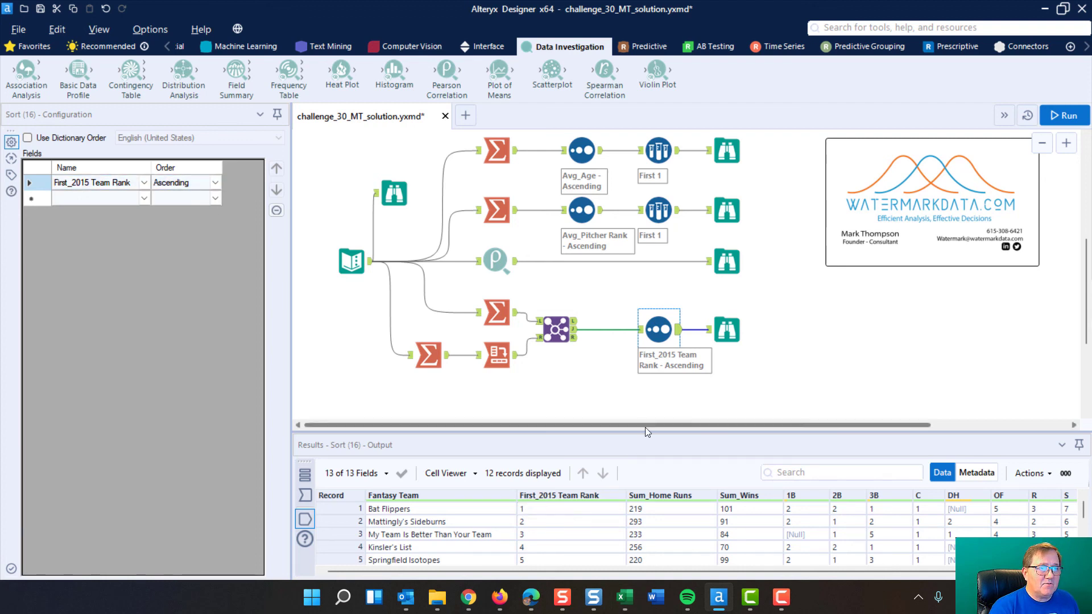
{"action": "left_click_drag", "start_coordinate": [645, 430], "coordinate": [637, 314]}
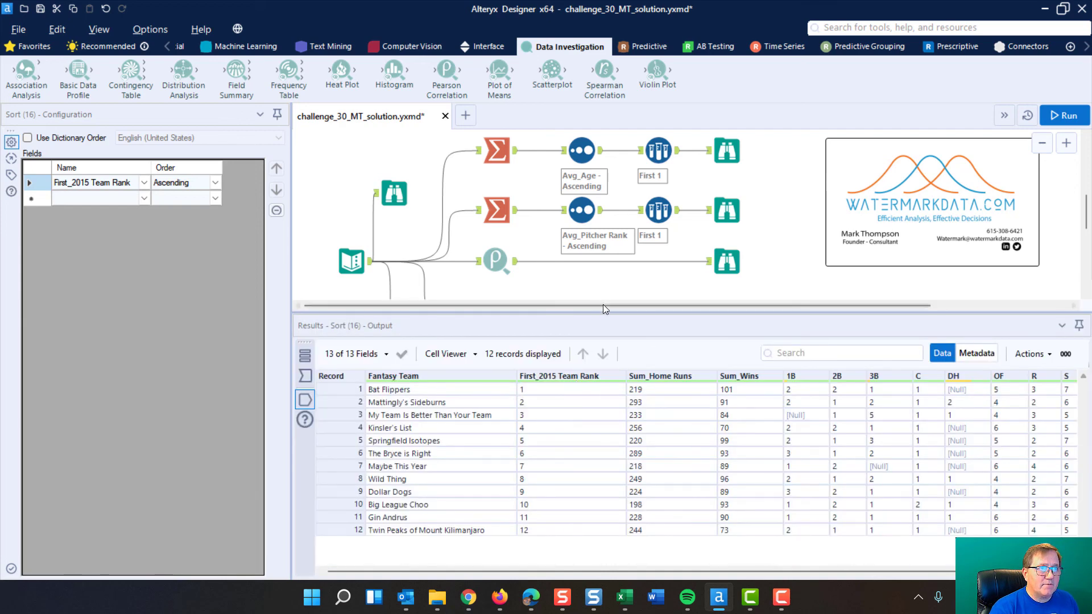
{"action": "left_click_drag", "start_coordinate": [607, 313], "coordinate": [654, 369]}
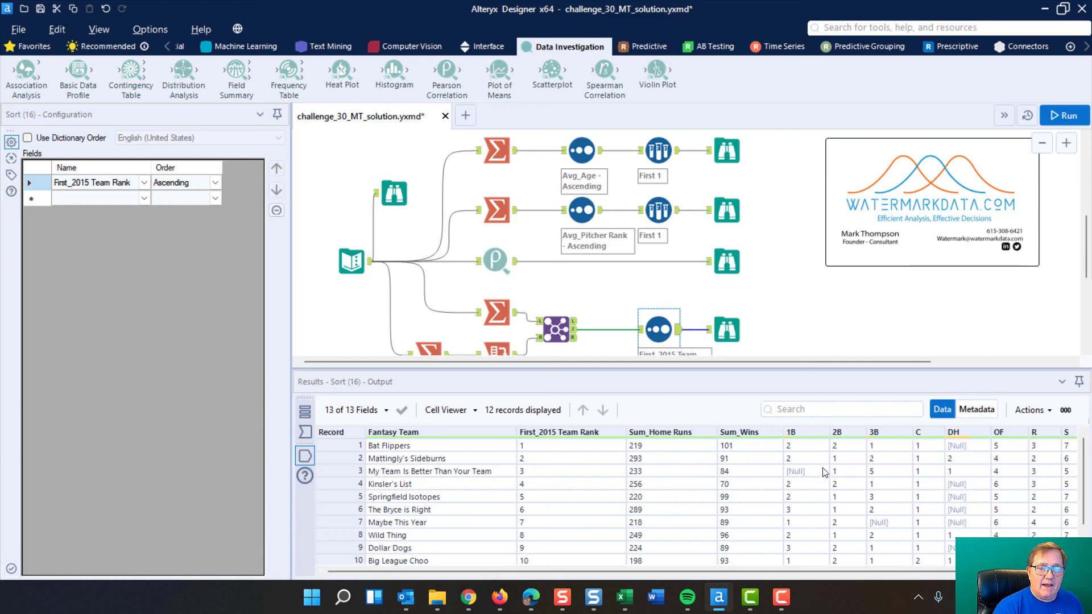
{"action": "left_click", "coordinate": [727, 328]}
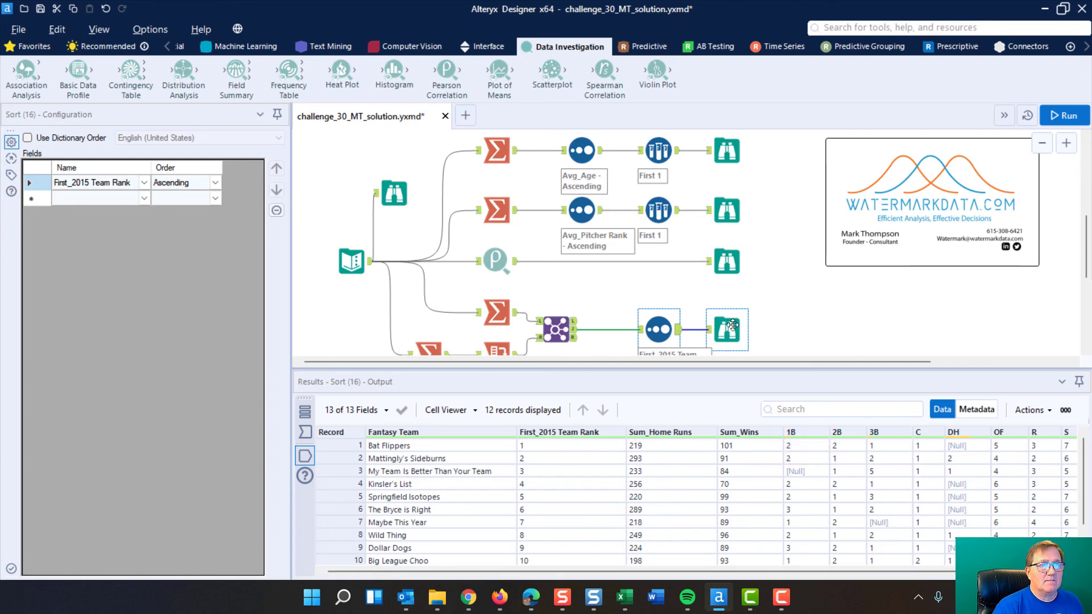
{"action": "scroll", "coordinate": [795, 285], "scroll_direction": "down", "scroll_amount": 1}
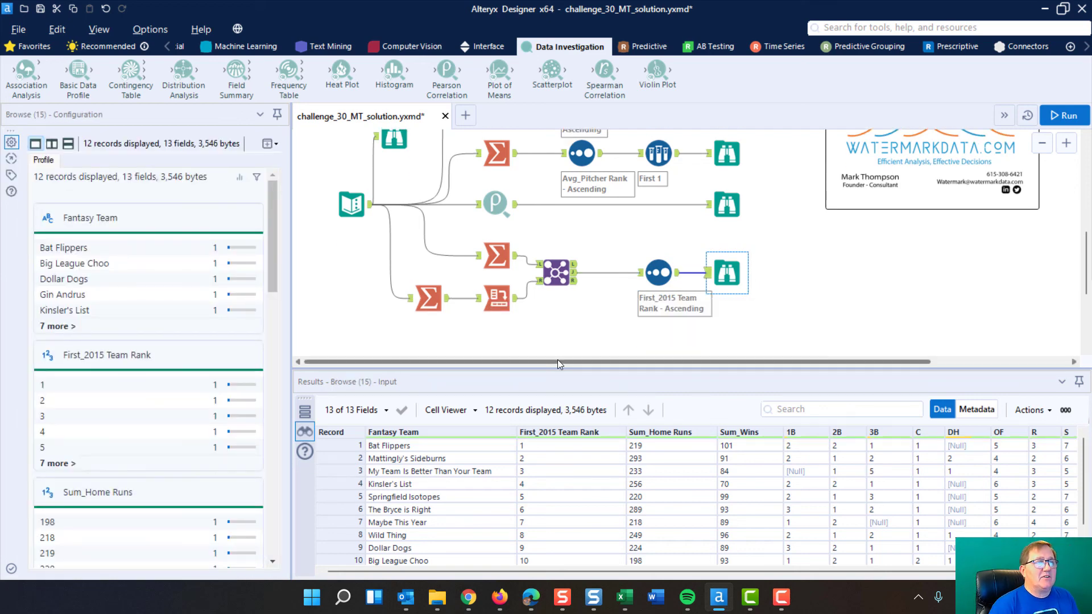
{"action": "scroll", "coordinate": [787, 252], "scroll_direction": "up", "scroll_amount": 3}
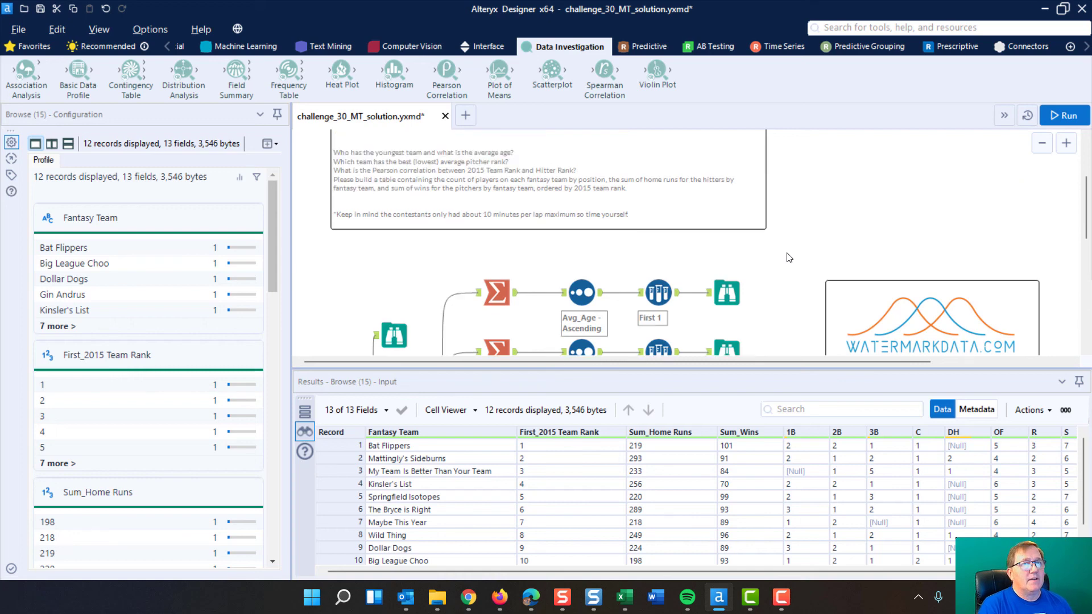
{"action": "scroll", "coordinate": [789, 258], "scroll_direction": "down", "scroll_amount": 1}
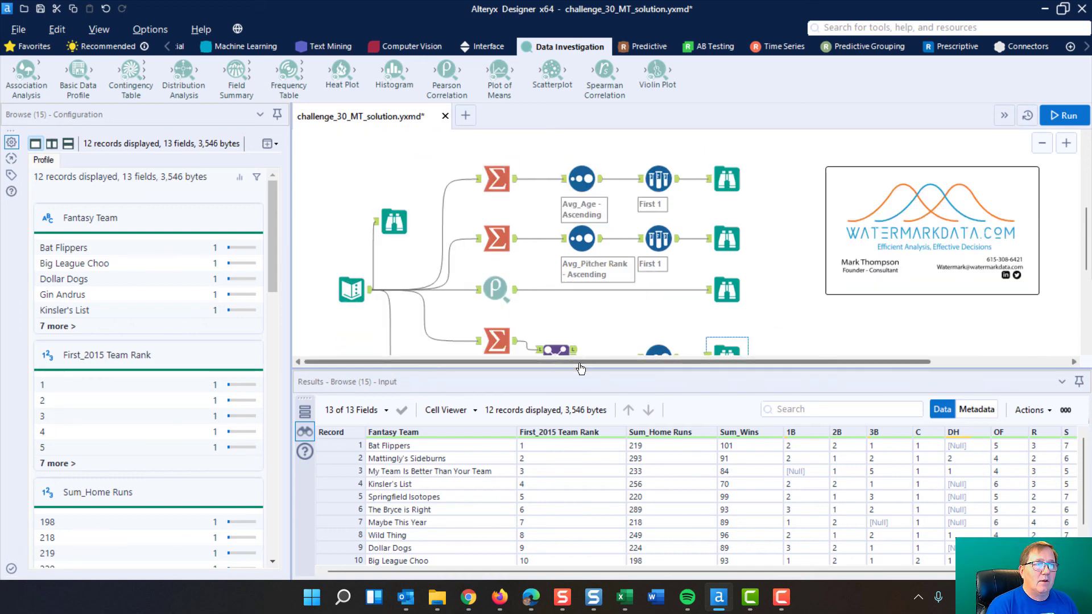
{"action": "left_click_drag", "start_coordinate": [580, 364], "coordinate": [317, 317]}
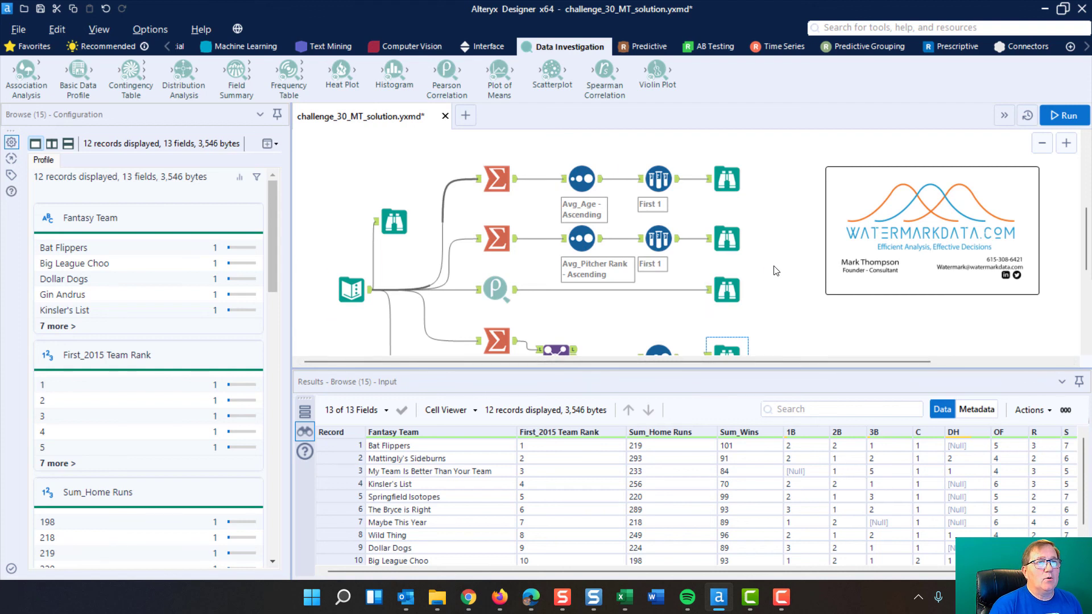